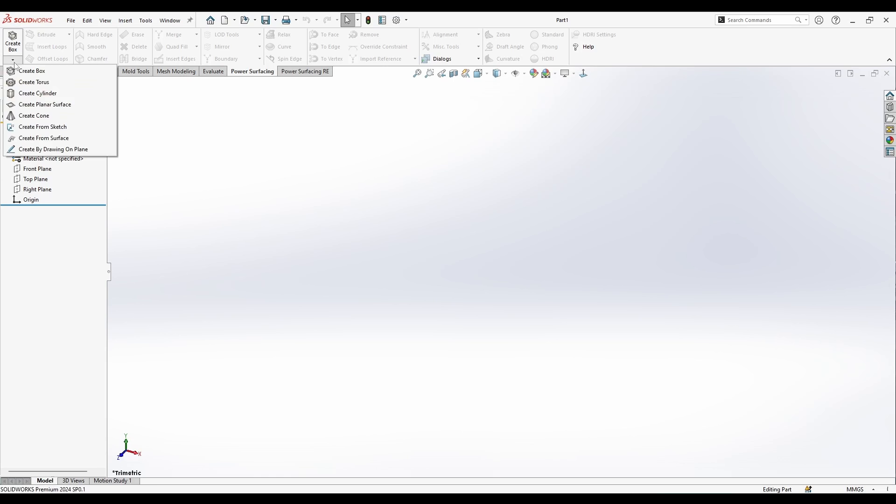
pyautogui.click(14, 61)
pyautogui.click(7, 61)
pyautogui.click(12, 60)
pyautogui.click(13, 60)
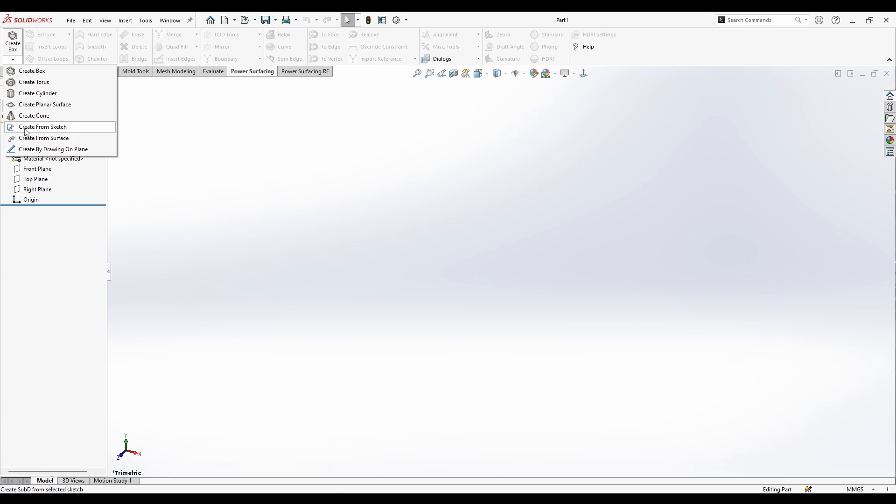
# - Start a sketch on the Front Plane and draw connected lines: a horizontal top edge, a downward-sloping corner edge and a vertical right edge
pyautogui.click(37, 169)
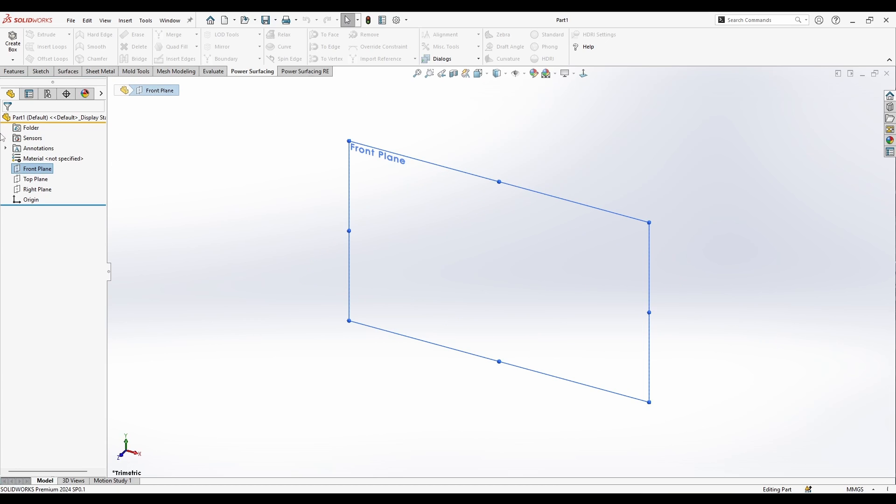
pyautogui.rightClick(23, 170)
pyautogui.click(31, 153)
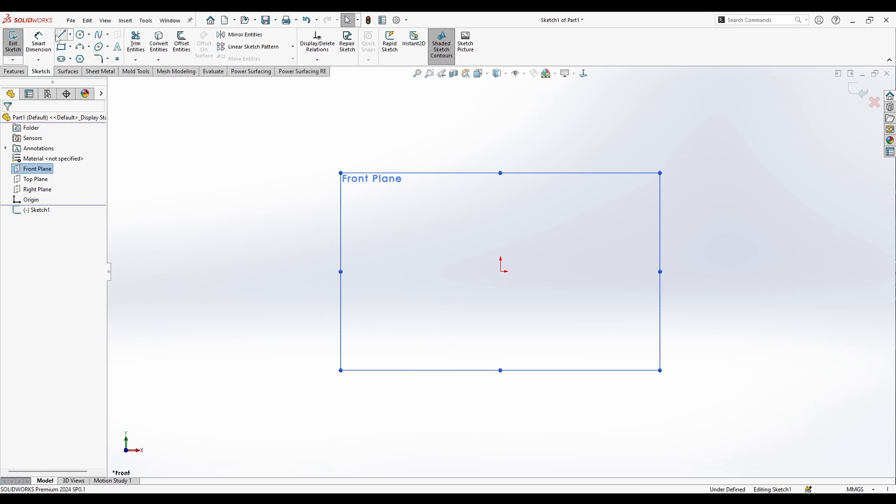
pyautogui.click(61, 35)
pyautogui.click(460, 138)
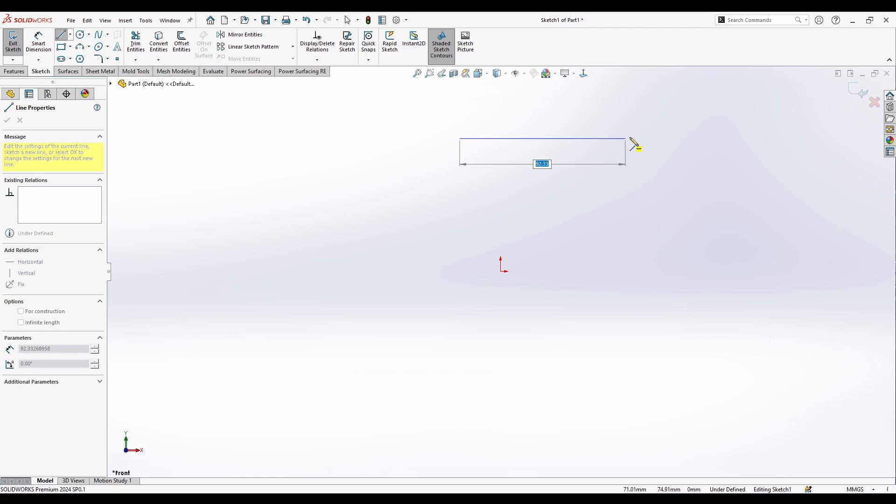
pyautogui.click(665, 139)
pyautogui.click(742, 210)
pyautogui.scroll(3, 737, 233)
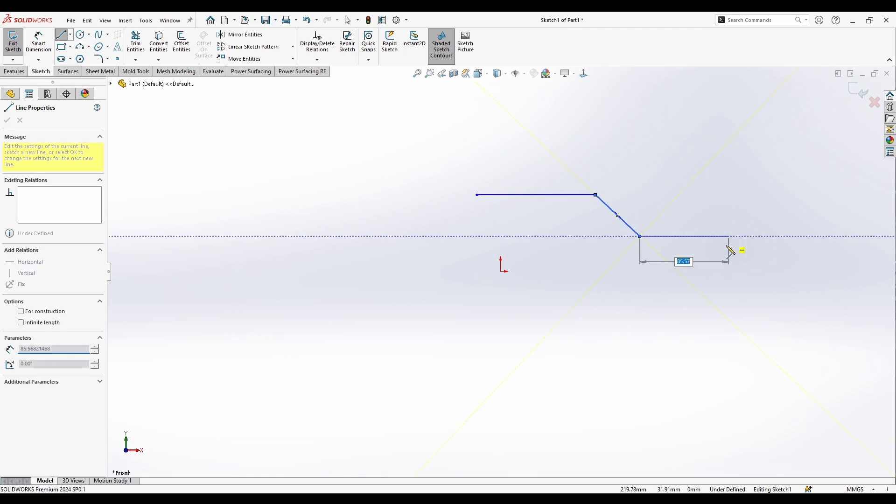
pyautogui.click(612, 362)
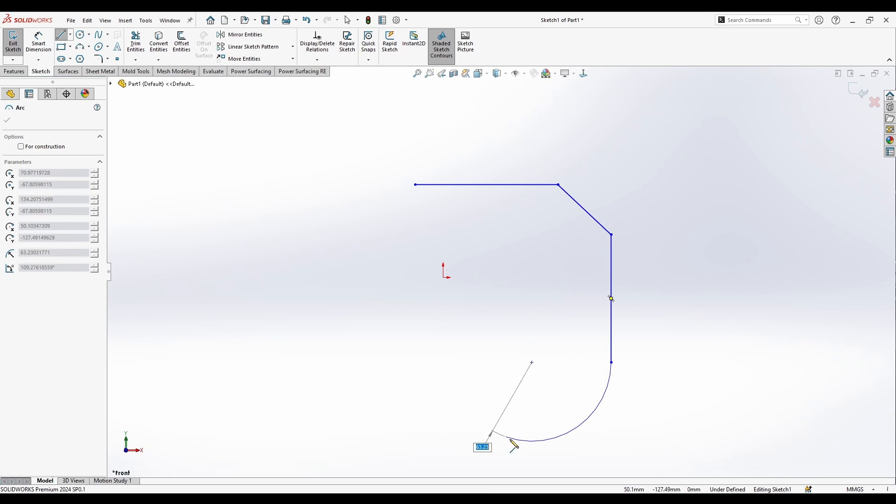
# - Close the profile with a tangent arc, a horizontal bottom line, a vertical left line about 146 mm long and a sloped line about 95 mm long
pyautogui.click(542, 439)
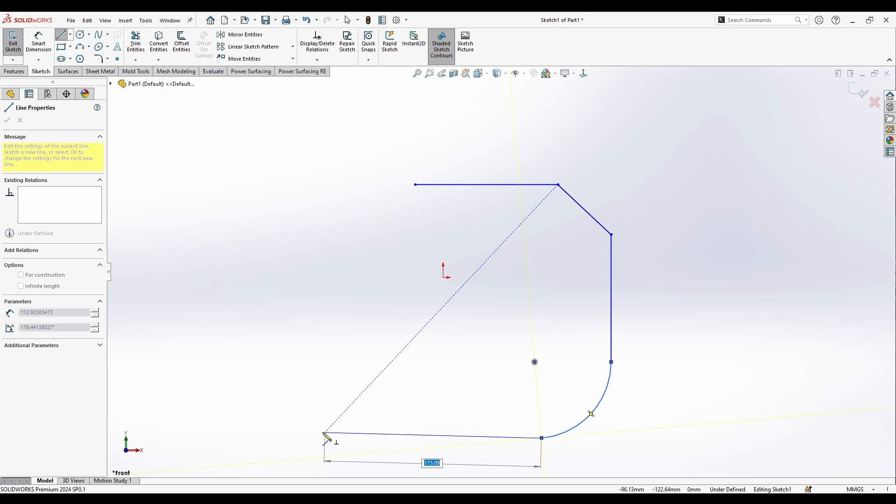
pyautogui.click(320, 437)
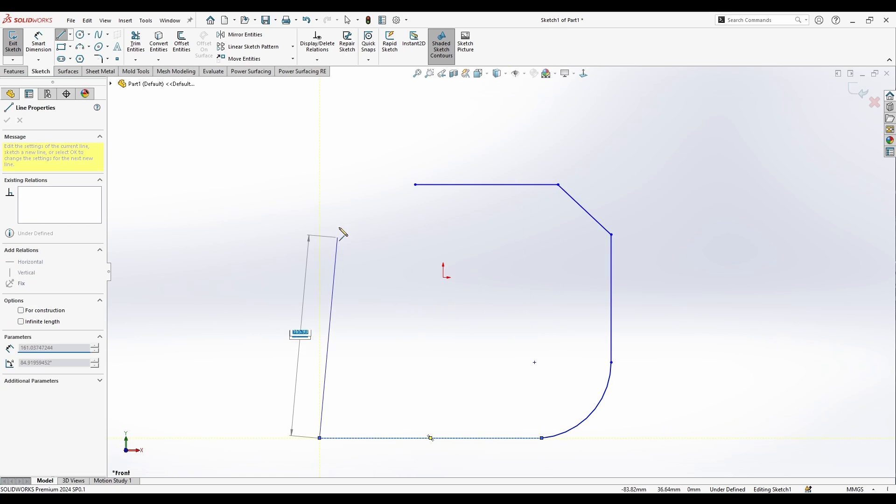
pyautogui.click(320, 256)
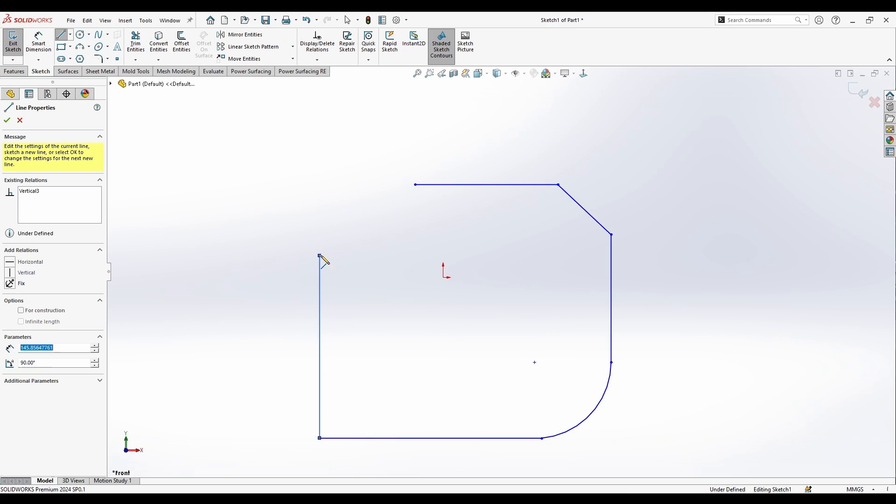
pyautogui.click(416, 185)
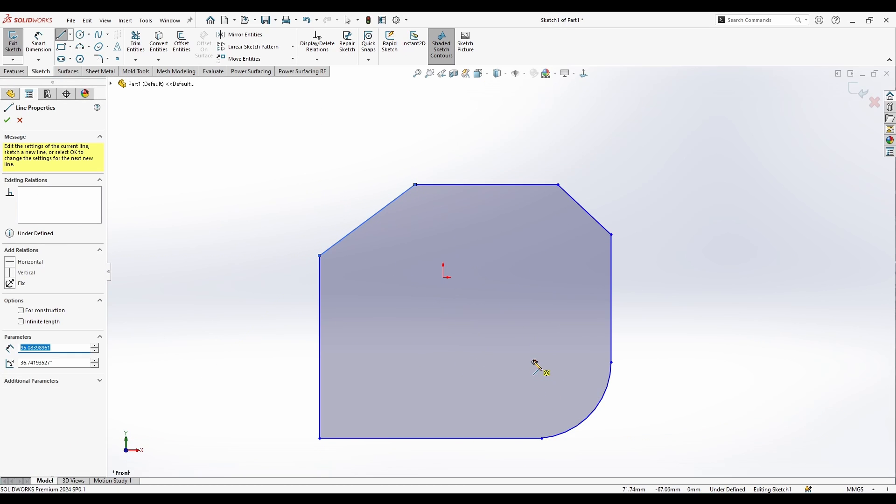
pyautogui.press('Escape')
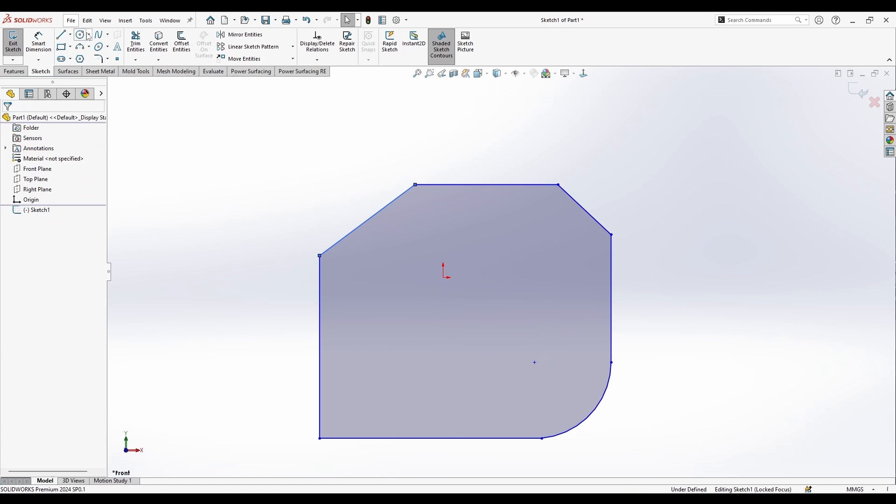
# - Sketch a circle with a radius of about 30 mm centred on the profile's lower-right arc centre
pyautogui.click(87, 35)
pyautogui.moveTo(535, 363)
pyautogui.mouseDown()
pyautogui.moveTo(594, 346)
pyautogui.moveTo(572, 357)
pyautogui.mouseUp()
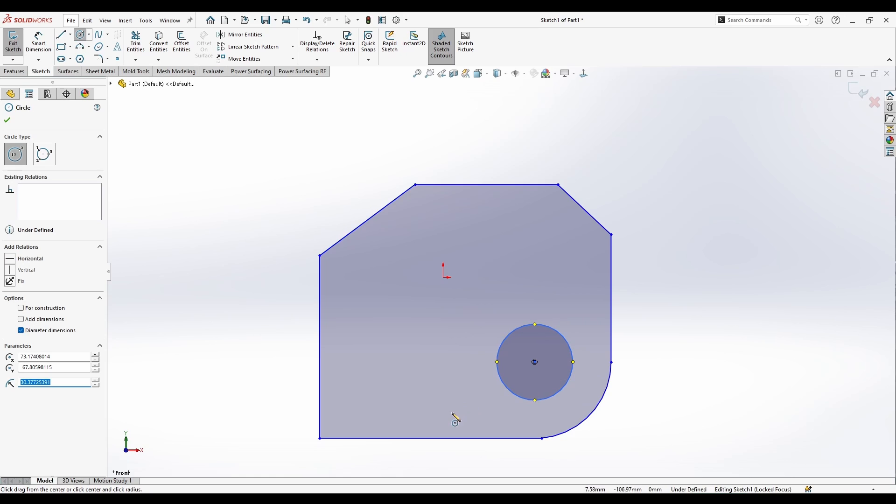
pyautogui.press('Escape')
# - Add 50 mm sketch fillets to the upper-left and lower-left corners at the ends of the profile's vertical left edge
pyautogui.scroll(-2, 684, 430)
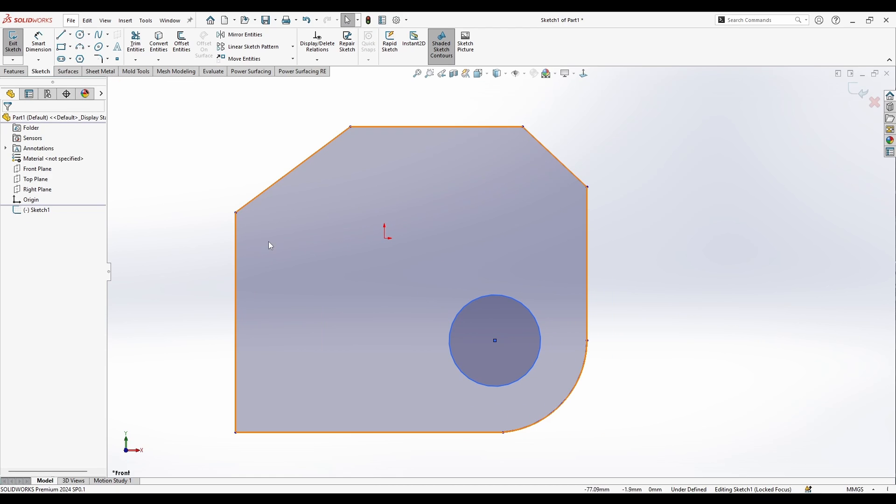
pyautogui.click(98, 59)
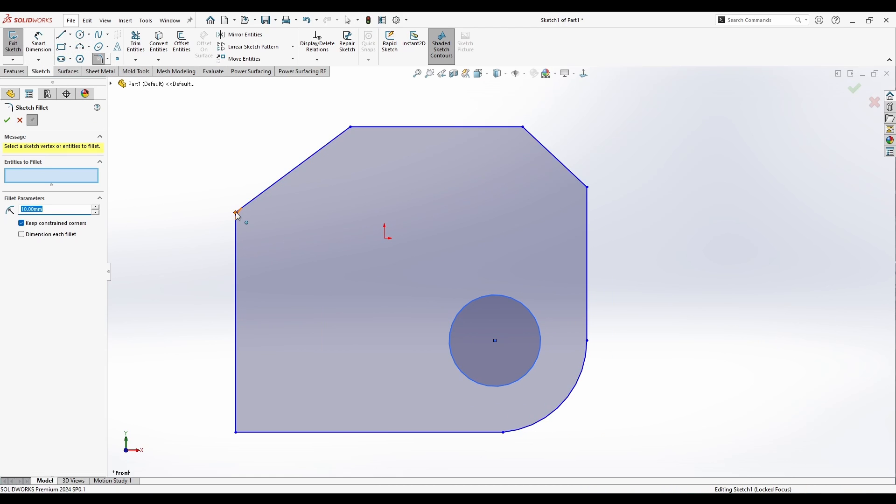
pyautogui.click(236, 212)
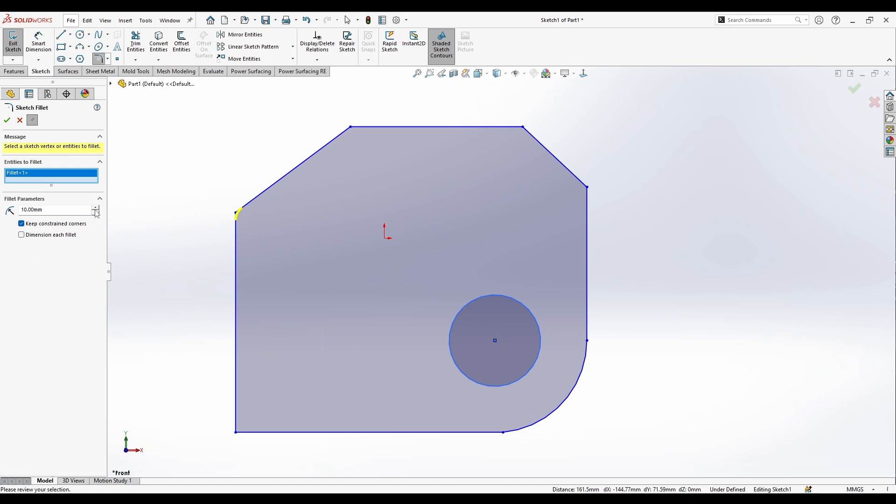
pyautogui.click(8, 122)
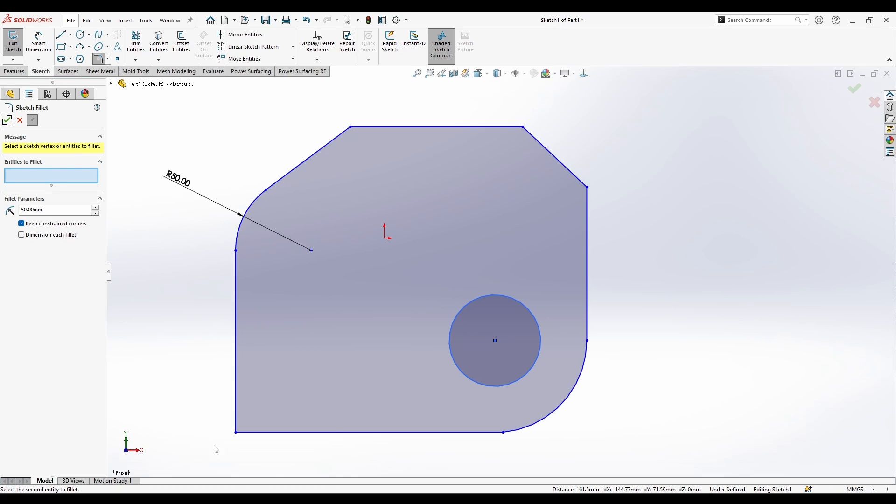
pyautogui.click(236, 433)
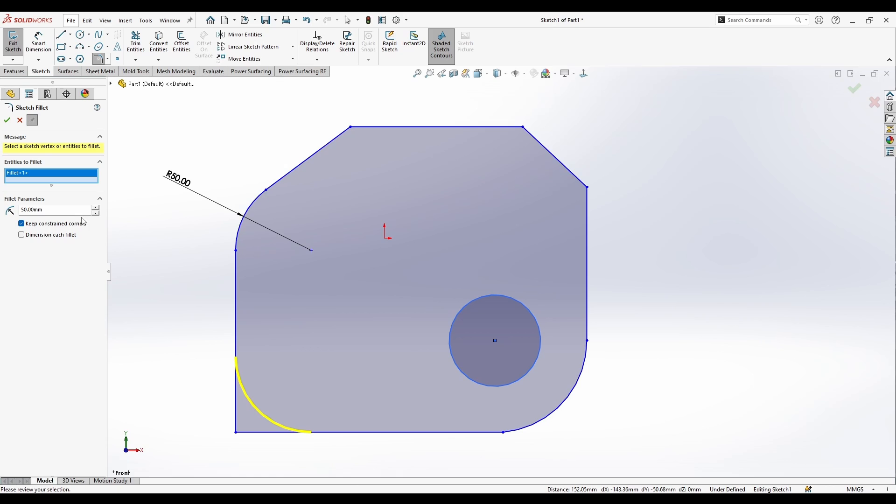
pyautogui.click(7, 120)
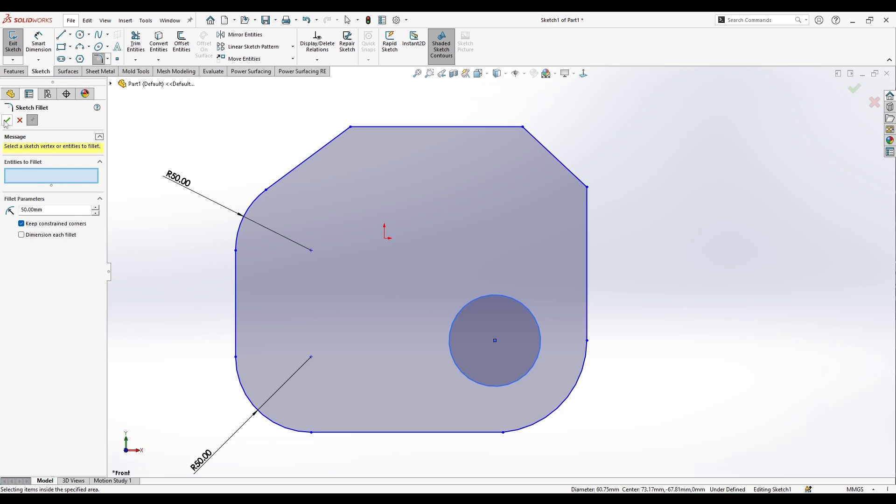
pyautogui.click(19, 120)
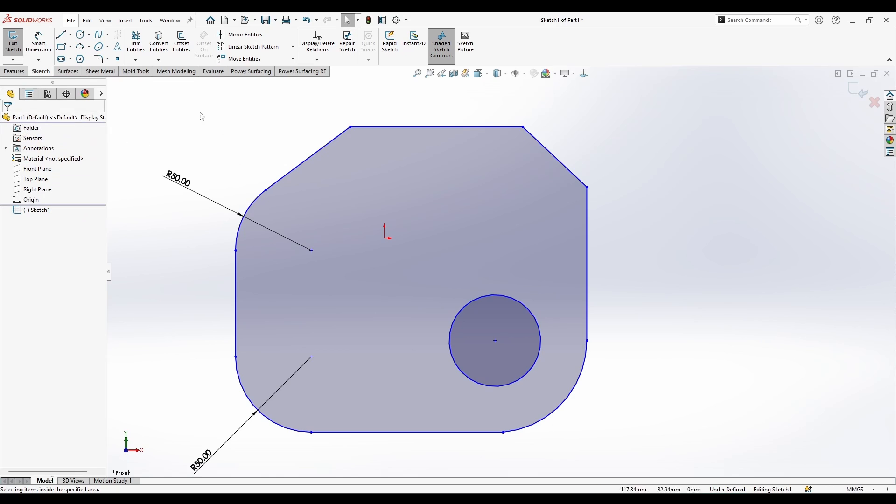
# - Exit the sketch and generate a SubD preview from it with the Power Surfacing Create From Sketch command
pyautogui.click(238, 71)
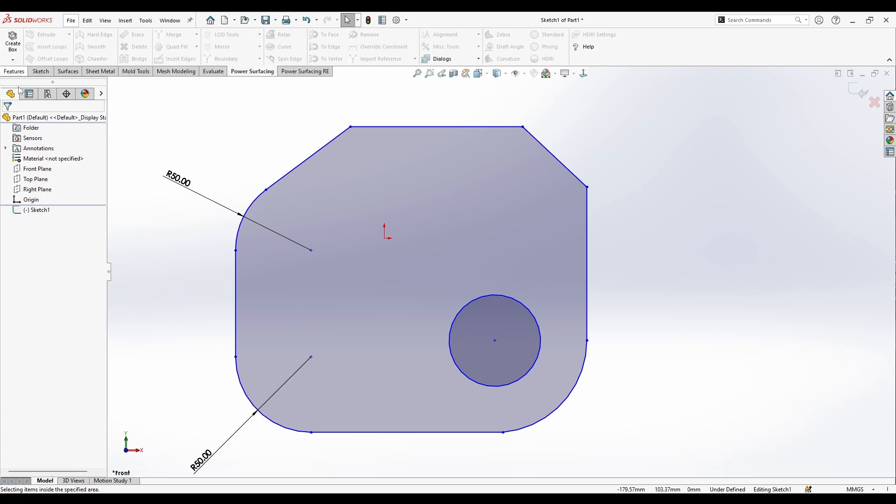
pyautogui.click(858, 89)
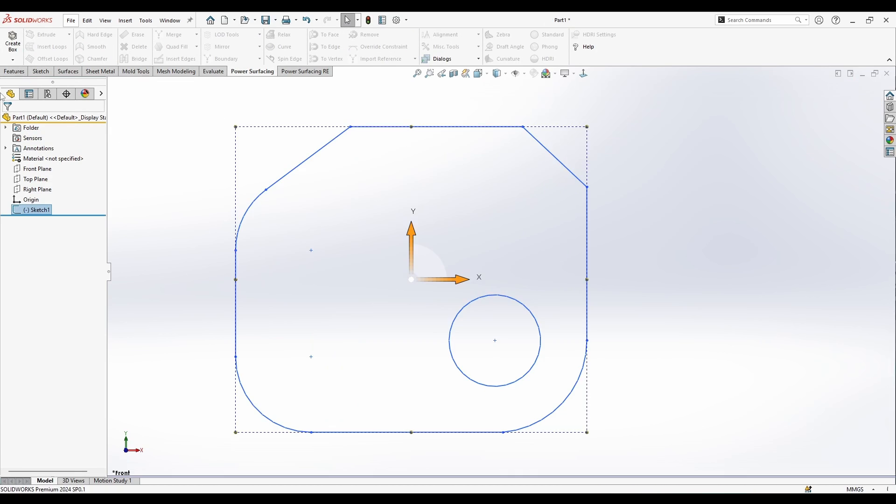
pyautogui.click(12, 61)
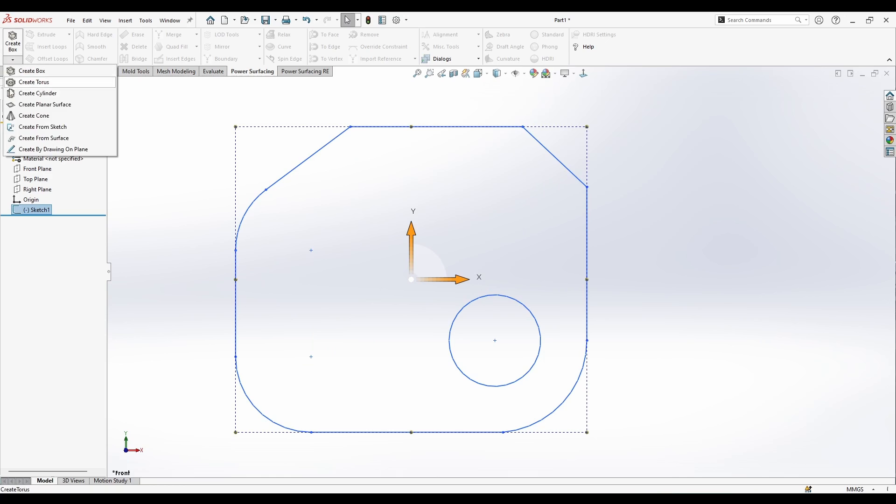
pyautogui.click(50, 132)
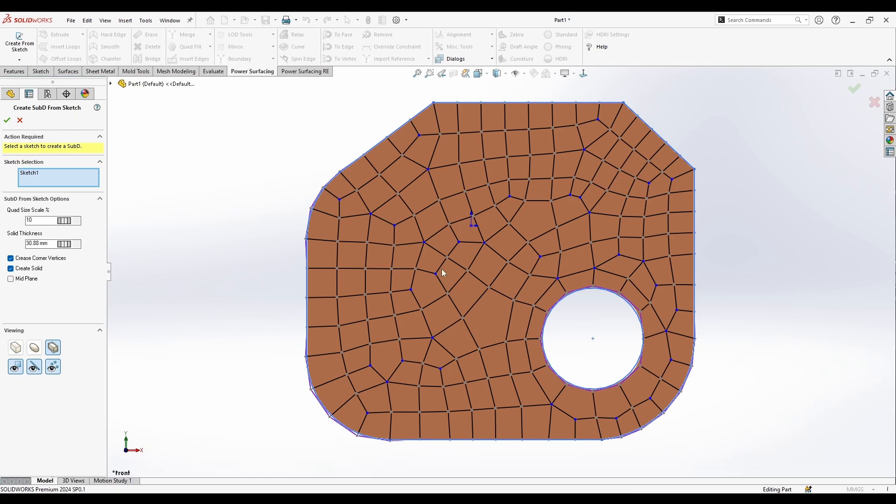
# - Set the SubD's solid thickness to 32.63 mm
pyautogui.moveTo(617, 273); pyautogui.dragTo(543, 337, button='middle')
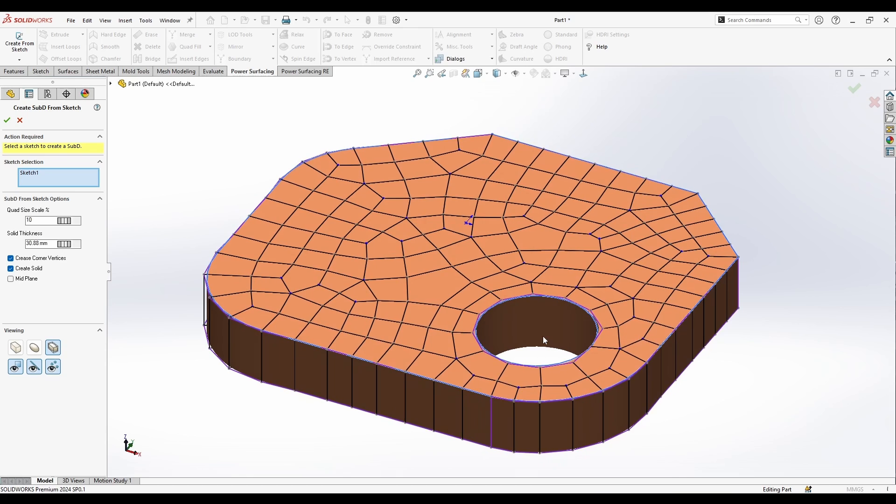
pyautogui.press('f')
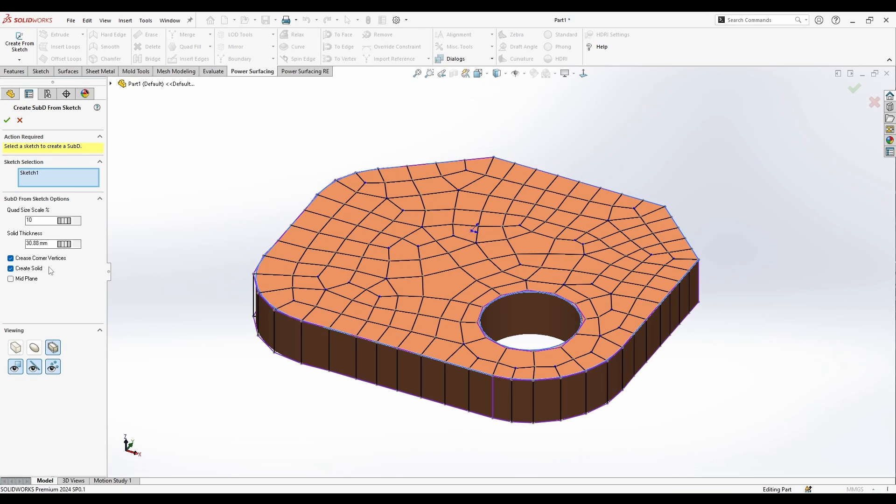
pyautogui.moveTo(414, 268); pyautogui.dragTo(413, 252, button='middle')
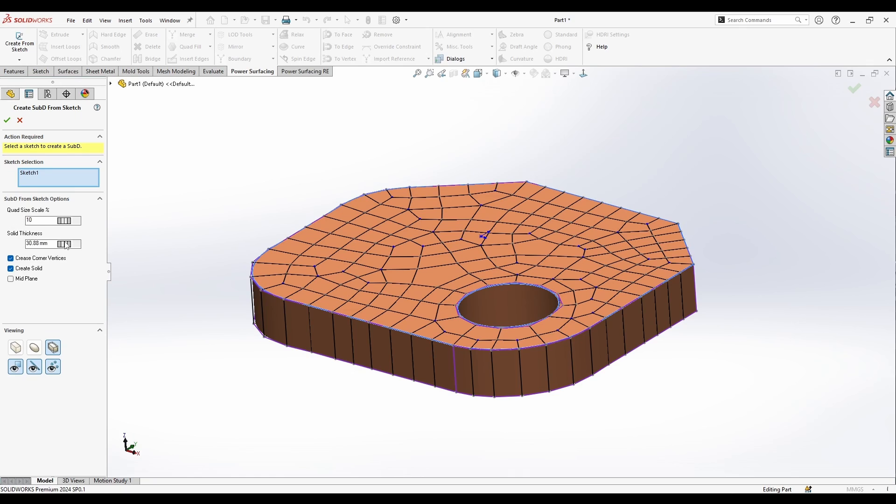
pyautogui.moveTo(32, 251); pyautogui.dragTo(136, 279)
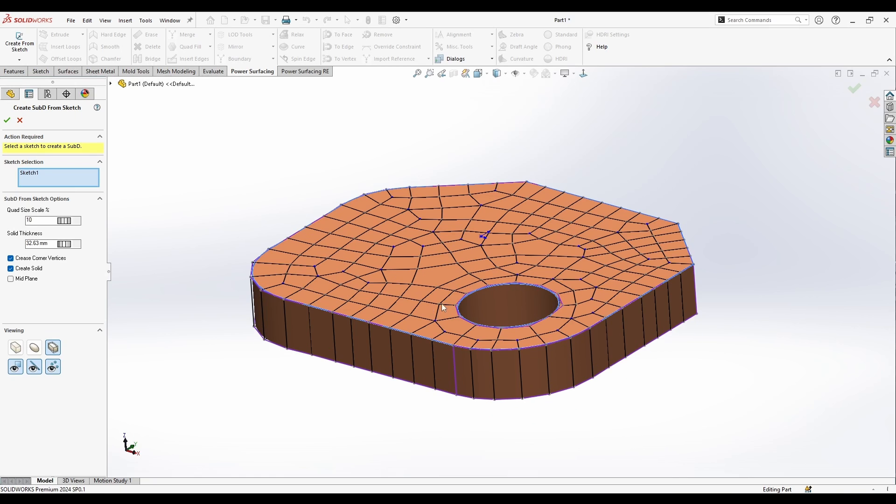
pyautogui.moveTo(441, 304)
pyautogui.mouseDown(button='middle')
pyautogui.moveTo(455, 184)
pyautogui.moveTo(450, 319)
pyautogui.mouseUp(button='middle')
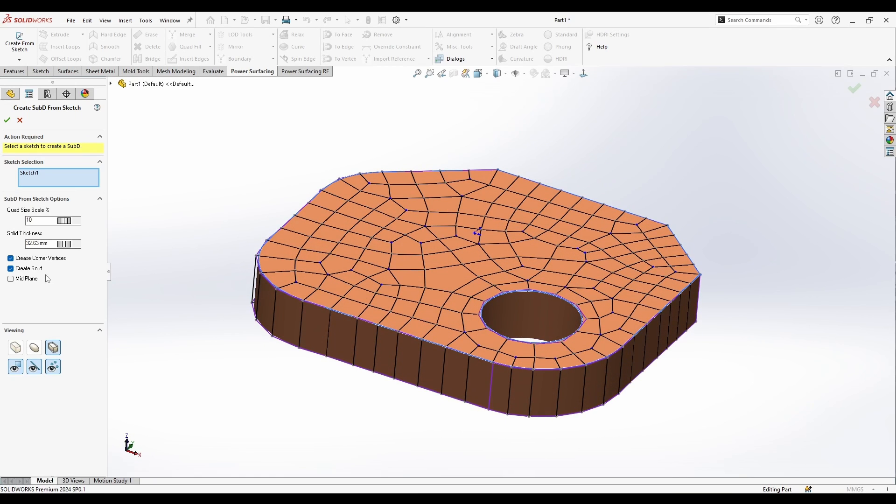
# - Compare the upper-right corner with Crease Corner Vertices on and off in front view, leaving the option off
pyautogui.click(10, 258)
pyautogui.moveTo(527, 219); pyautogui.dragTo(545, 267, button='middle')
pyautogui.scroll(2, 544, 266)
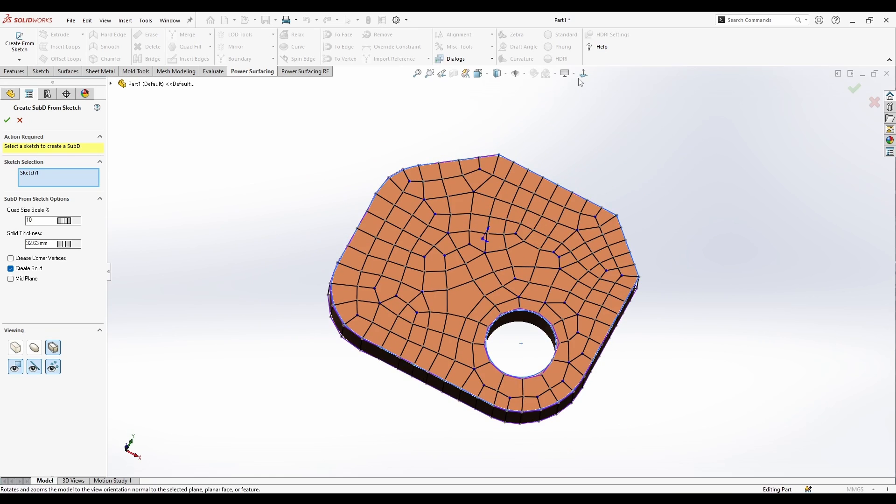
pyautogui.click(583, 73)
pyautogui.scroll(-4, 688, 154)
pyautogui.scroll(-3, 667, 196)
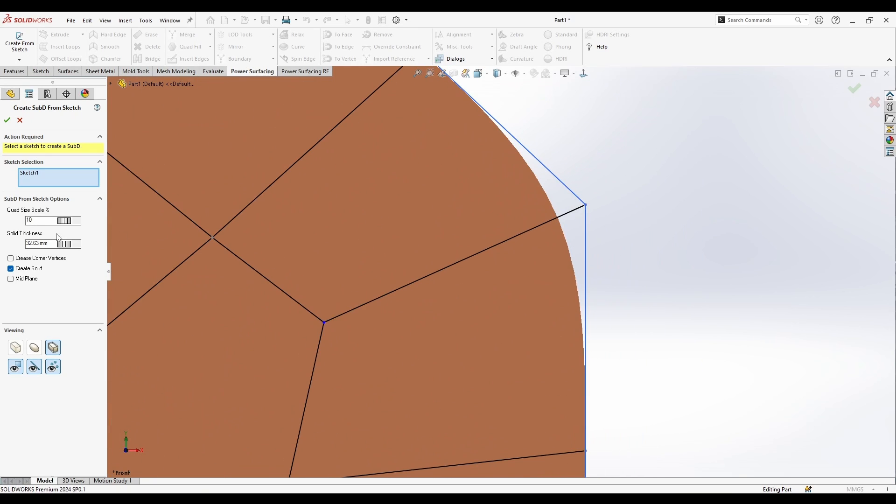
pyautogui.click(47, 260)
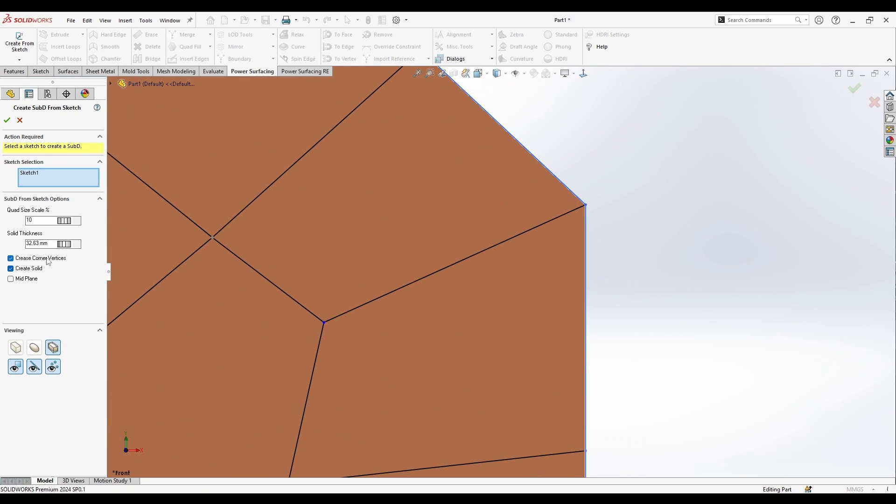
pyautogui.click(33, 259)
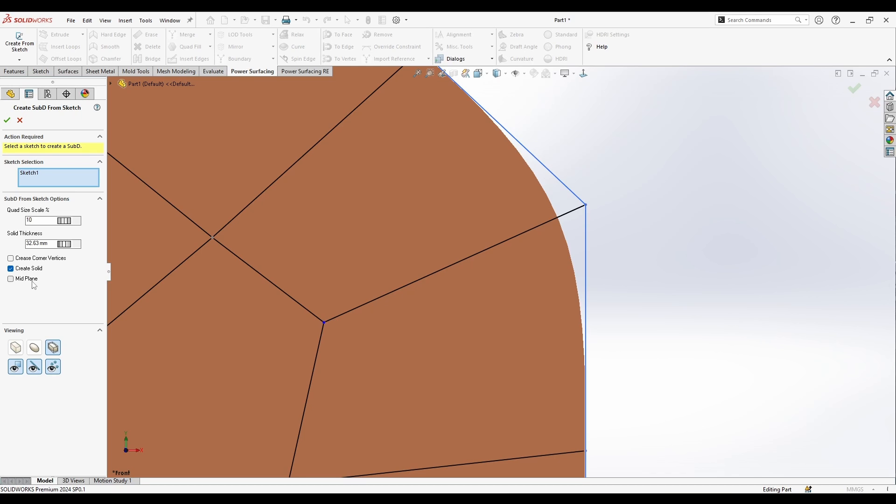
# - Try the Mid Plane option to centre the solid's thickness on the sketch plane, and turn it off again
pyautogui.click(32, 282)
pyautogui.moveTo(704, 306); pyautogui.dragTo(289, 259, button='middle')
pyautogui.scroll(1, 301, 278)
pyautogui.scroll(-5, 292, 257)
pyautogui.moveTo(326, 214); pyautogui.dragTo(414, 228, button='middle')
pyautogui.scroll(3, 381, 228)
pyautogui.scroll(-3, 508, 372)
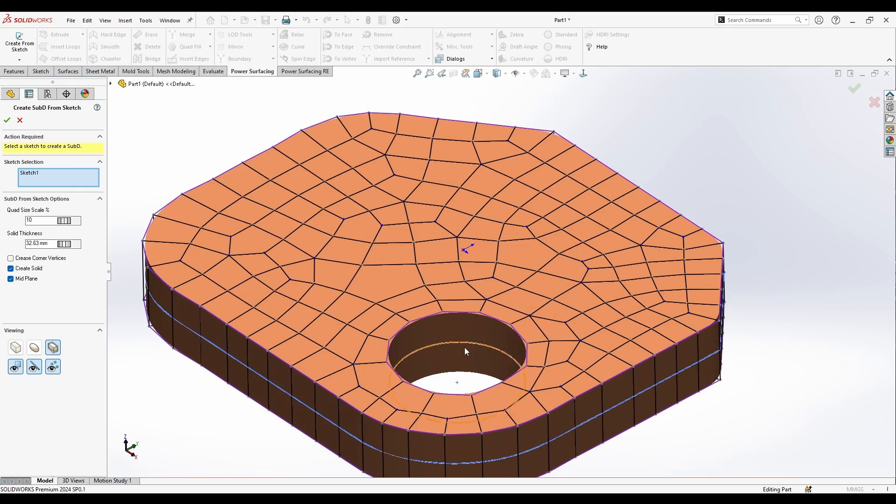
pyautogui.scroll(1, 466, 351)
pyautogui.click(10, 278)
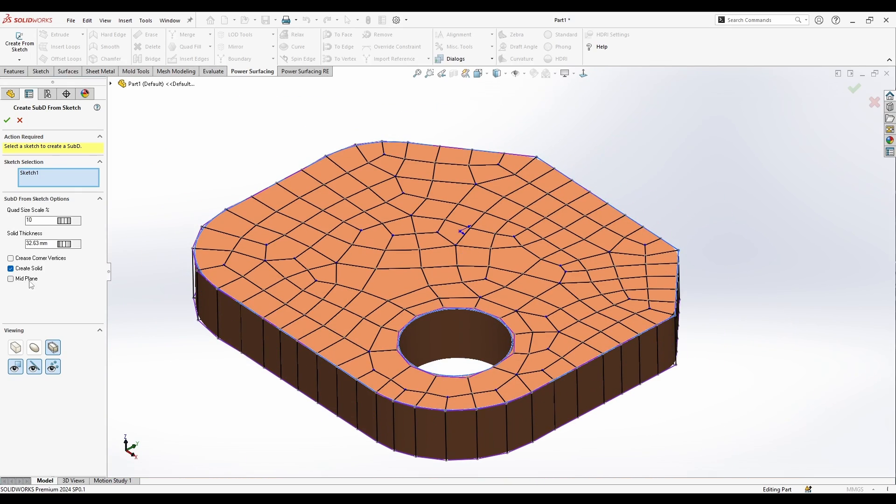
# - Turn off Create Solid so the SubD is generated as a flat surface
pyautogui.click(29, 270)
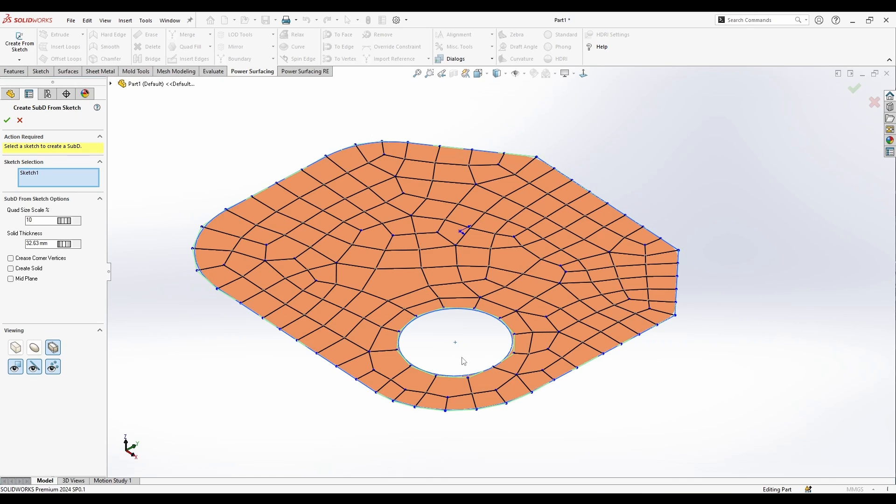
# - Turn on Crease Corner Vertices and accept the flat SubD created from Sketch1 in front view
pyautogui.scroll(1, 411, 353)
pyautogui.scroll(-4, 434, 344)
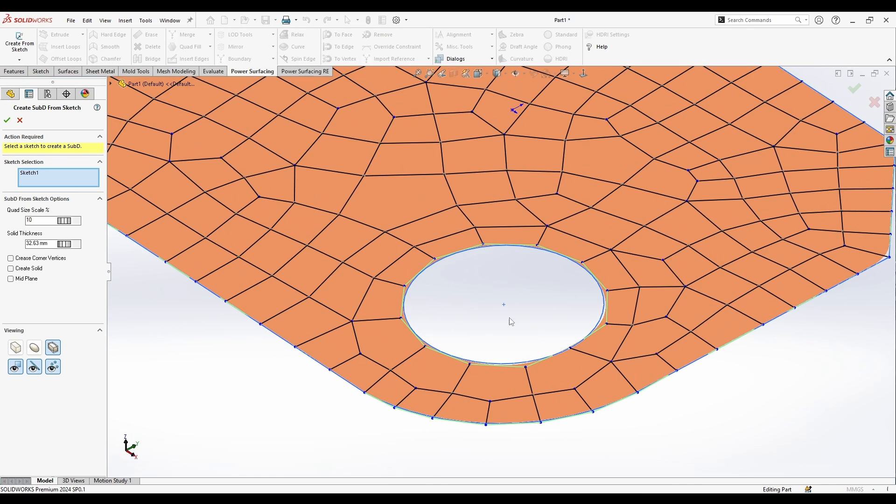
pyautogui.scroll(2, 510, 319)
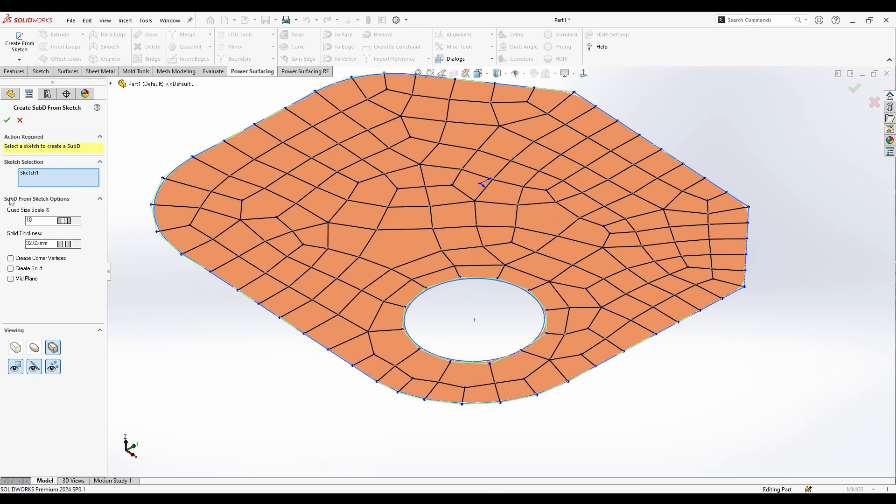
pyautogui.moveTo(385, 259); pyautogui.dragTo(386, 396, button='middle')
pyautogui.scroll(3, 387, 396)
pyautogui.hotkey('ctrl', '1')
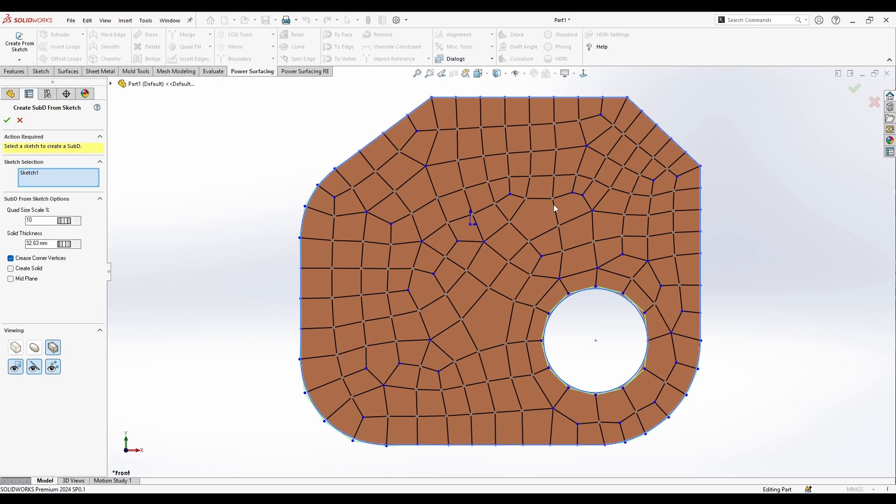
pyautogui.click(7, 123)
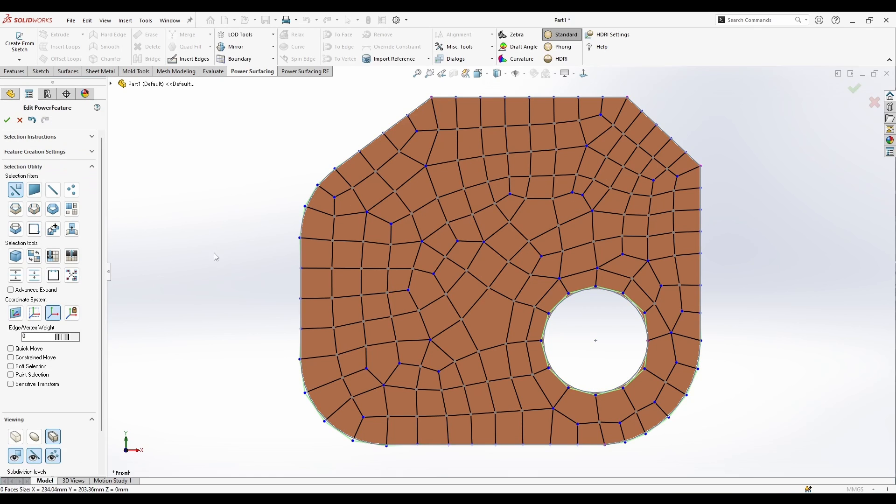
# - Switch the SubD display from the combined cage view to the smooth surface view
pyautogui.scroll(1, 627, 350)
pyautogui.scroll(-2, 626, 349)
pyautogui.click(36, 438)
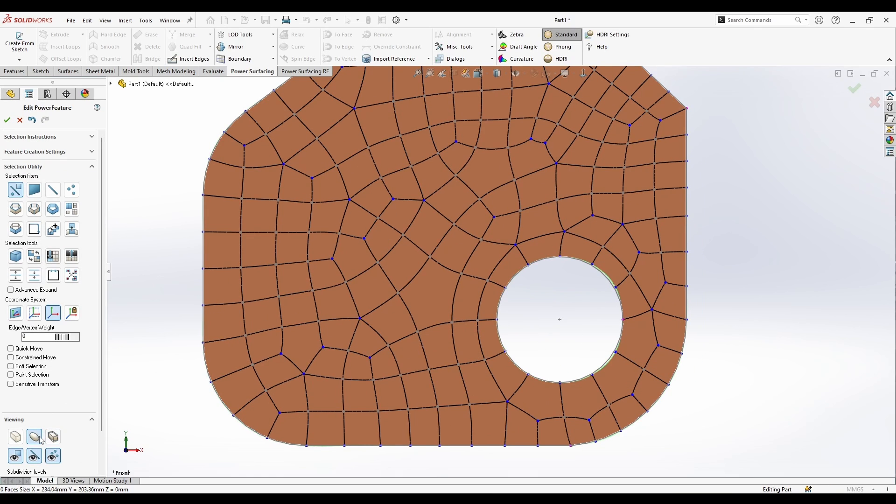
# - Examine how closely the SubD's hole boundary follows the sketch circle in front view
pyautogui.scroll(-3, 597, 345)
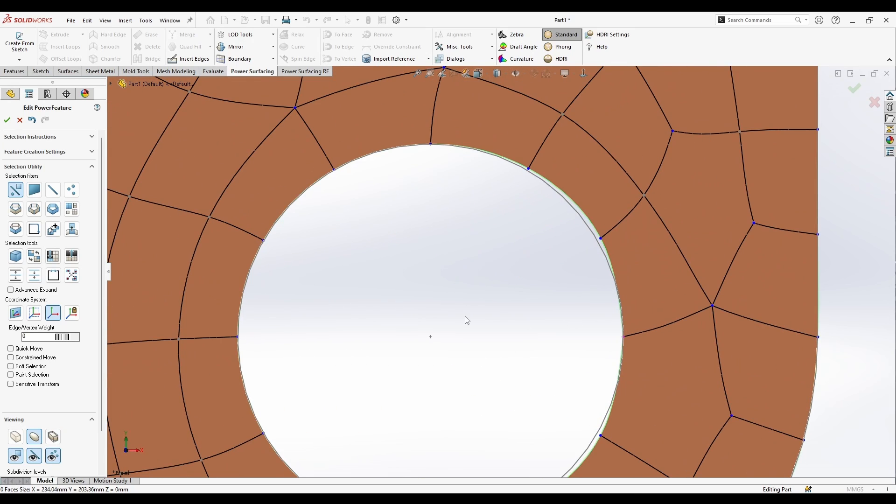
pyautogui.scroll(3, 465, 315)
pyautogui.scroll(-3, 489, 247)
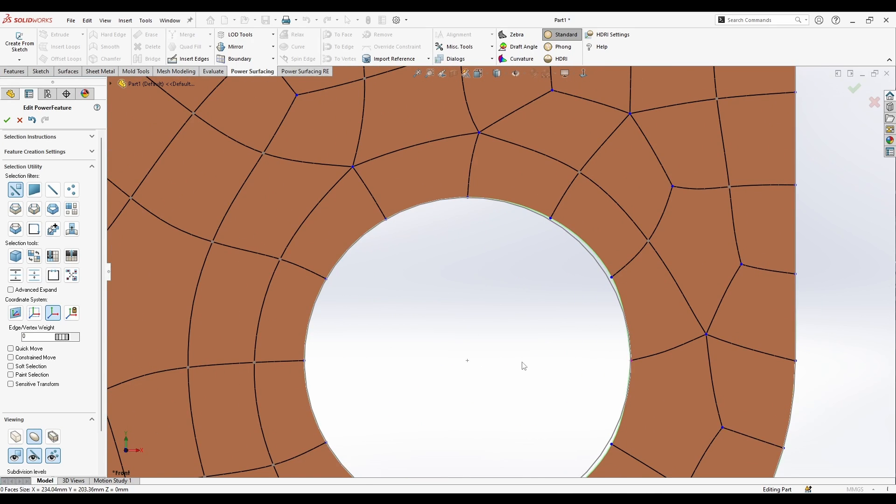
pyautogui.scroll(3, 524, 366)
pyautogui.scroll(-1, 502, 343)
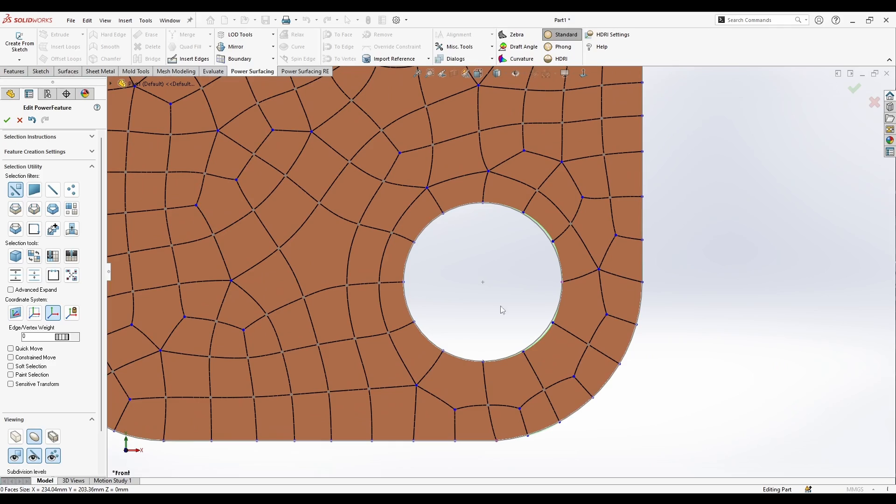
pyautogui.scroll(2, 495, 278)
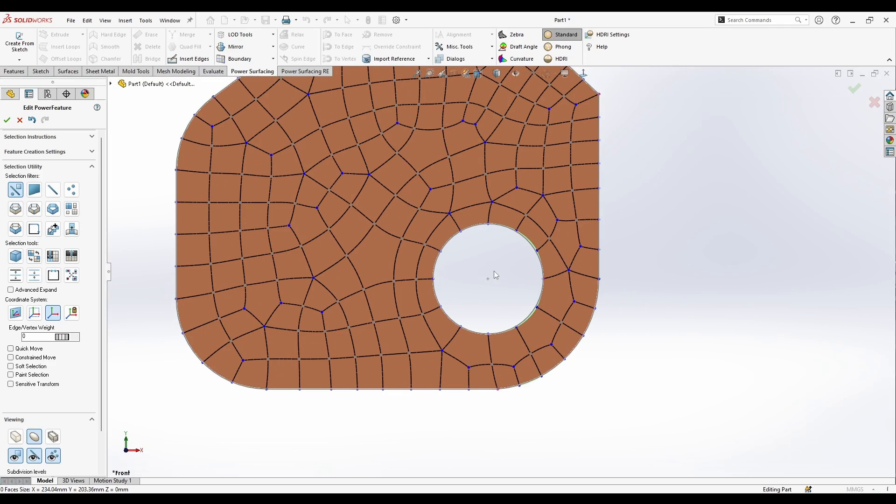
pyautogui.scroll(-1, 495, 266)
pyautogui.moveTo(476, 301); pyautogui.dragTo(509, 213, button='middle')
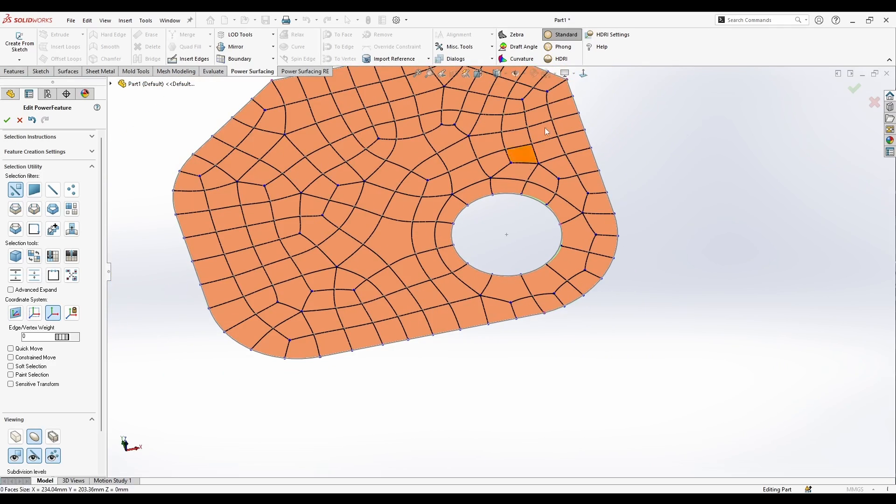
pyautogui.click(583, 73)
pyautogui.scroll(-3, 503, 268)
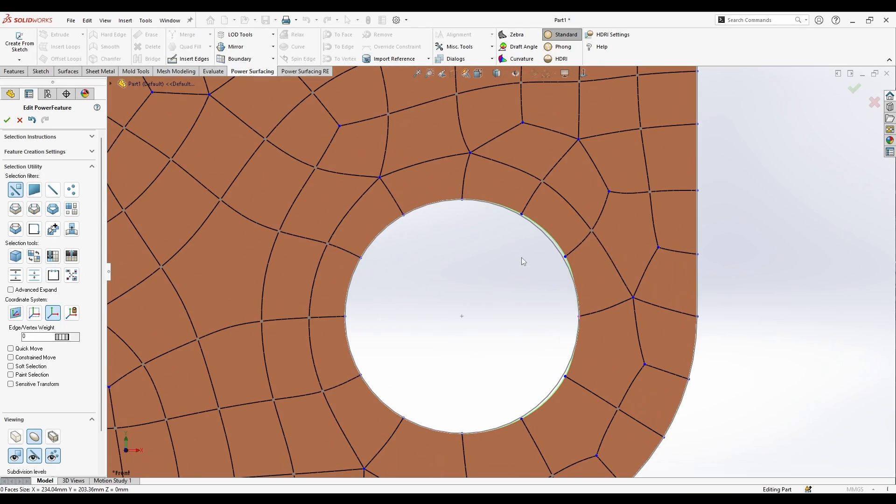
# - Move the hole's upper-right boundary edge inward to bring it closer to the sketch circle
pyautogui.click(544, 227)
pyautogui.moveTo(581, 212); pyautogui.dragTo(578, 215)
pyautogui.click(570, 299)
pyautogui.scroll(2, 570, 430)
pyautogui.scroll(-3, 546, 411)
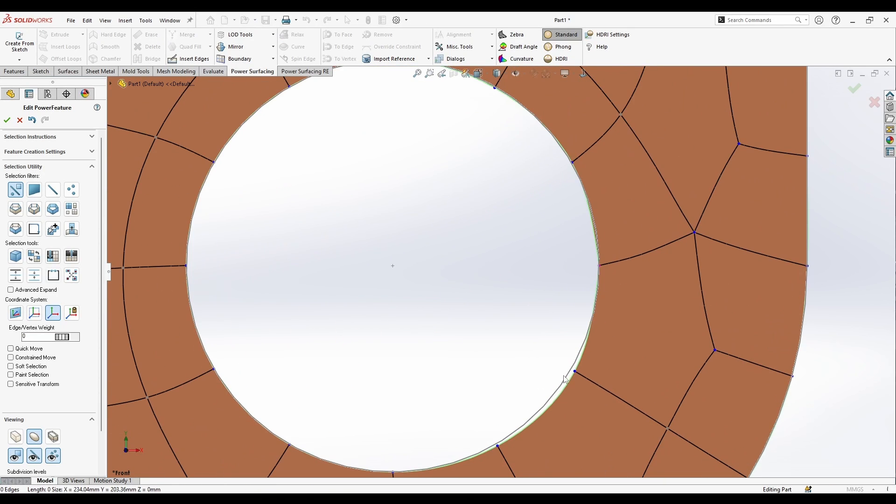
# - Adjust the hole's lower-right and upper-right boundary vertices by hand to fit the sketch circle
pyautogui.click(575, 373)
pyautogui.moveTo(599, 353); pyautogui.dragTo(600, 341)
pyautogui.click(514, 327)
pyautogui.scroll(3, 507, 261)
pyautogui.scroll(-3, 502, 169)
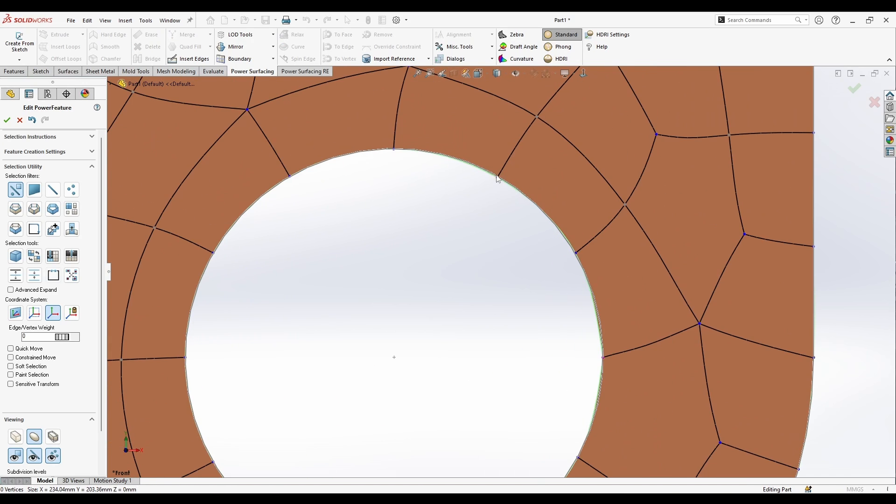
pyautogui.click(498, 179)
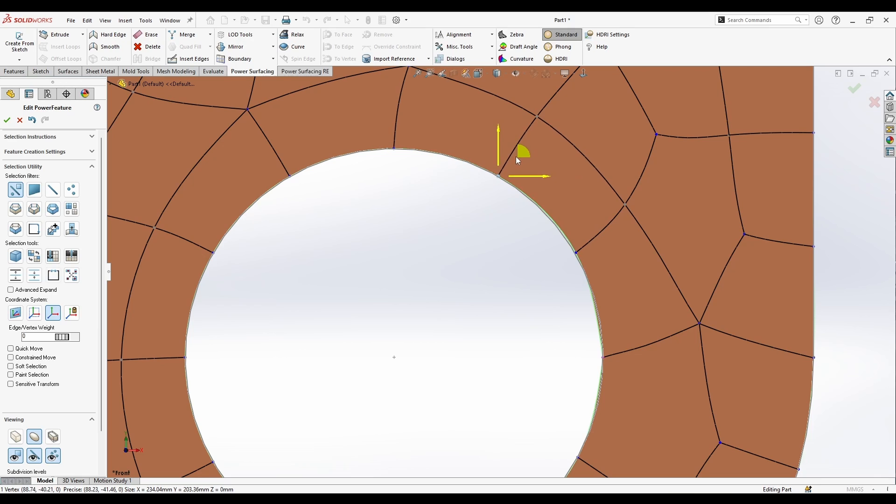
pyautogui.click(478, 231)
pyautogui.scroll(3, 477, 231)
pyautogui.scroll(-3, 474, 305)
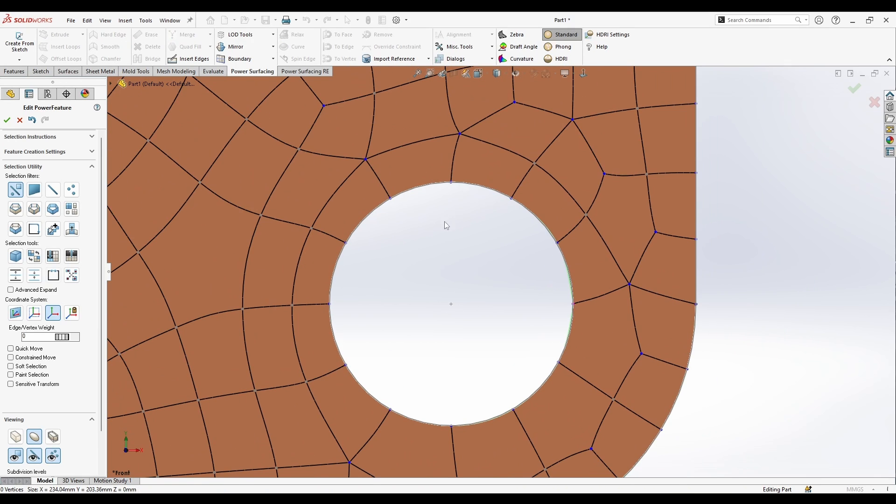
# - Import Sketch1 as a reference for the SubD
pyautogui.scroll(3, 437, 340)
pyautogui.scroll(-2, 448, 317)
pyautogui.scroll(2, 522, 271)
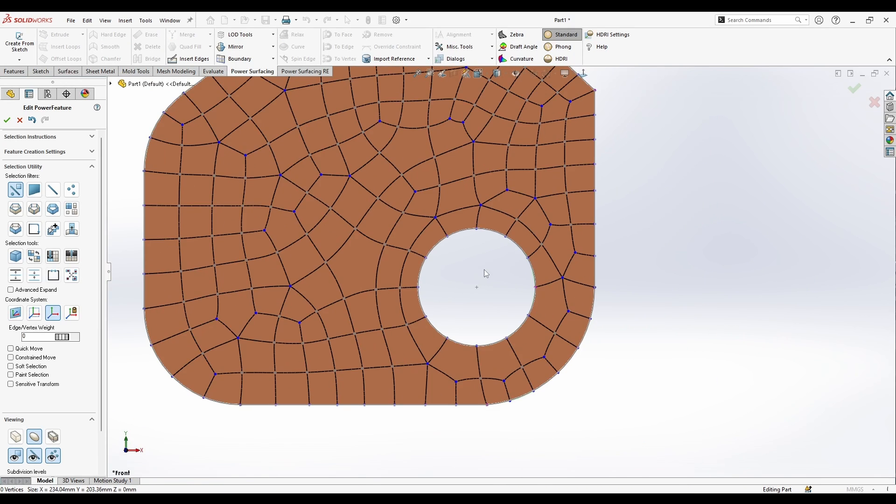
pyautogui.scroll(-3, 483, 270)
pyautogui.scroll(-4, 509, 258)
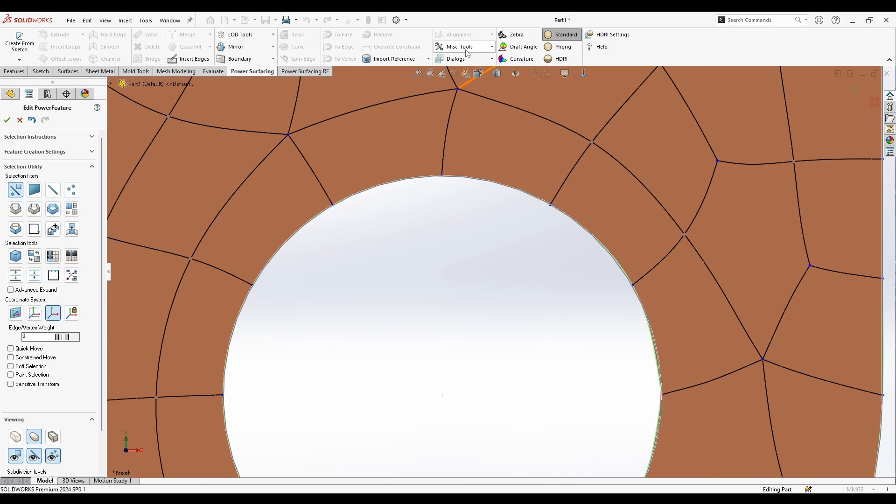
pyautogui.click(392, 57)
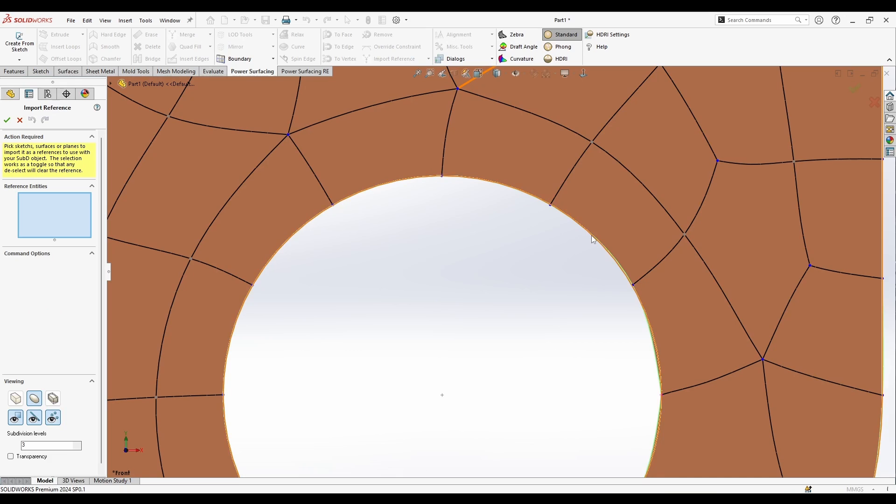
pyautogui.click(591, 239)
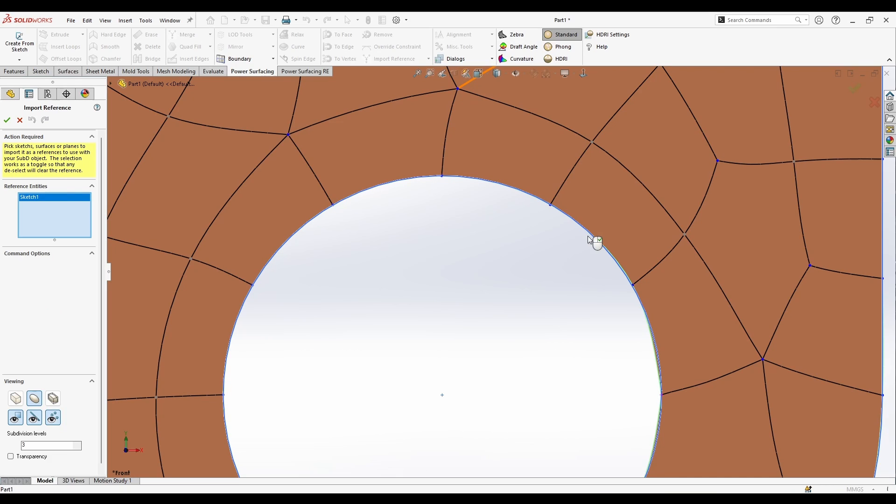
pyautogui.click(7, 120)
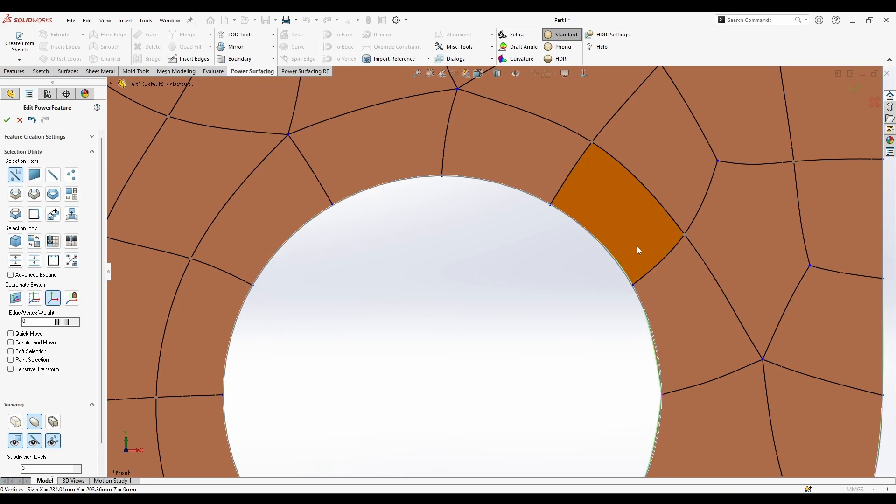
# - Move the hole's upper-right, upper-left, lower-right and lower-left boundary edges off the sketch circle
pyautogui.click(604, 243)
pyautogui.click(379, 181)
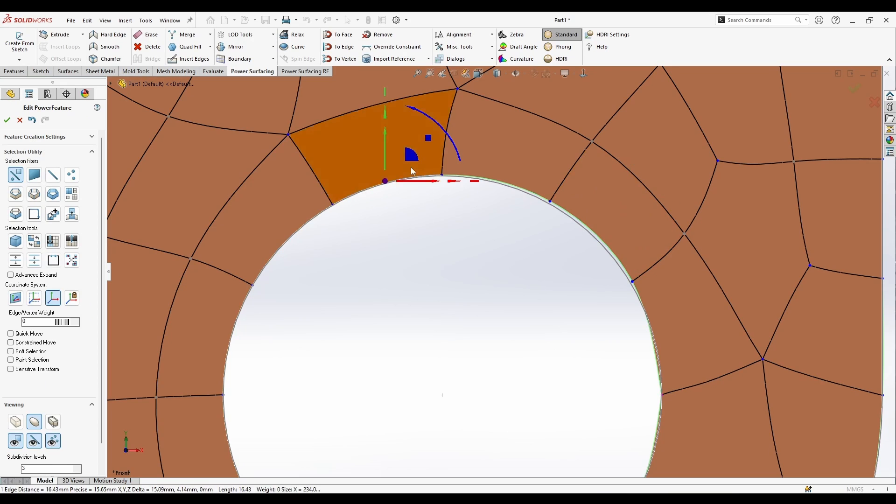
pyautogui.scroll(2, 329, 237)
pyautogui.scroll(-1, 493, 392)
pyautogui.click(565, 429)
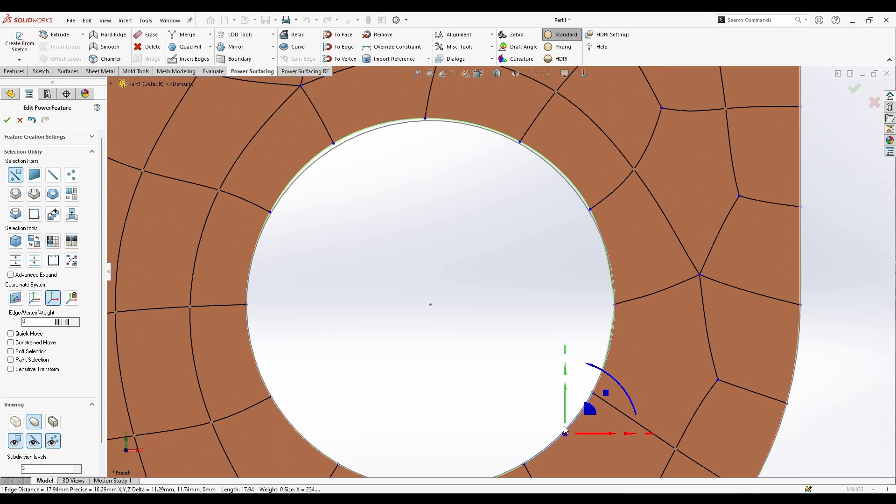
pyautogui.moveTo(585, 406); pyautogui.dragTo(590, 412)
pyautogui.scroll(1, 513, 336)
pyautogui.click(346, 420)
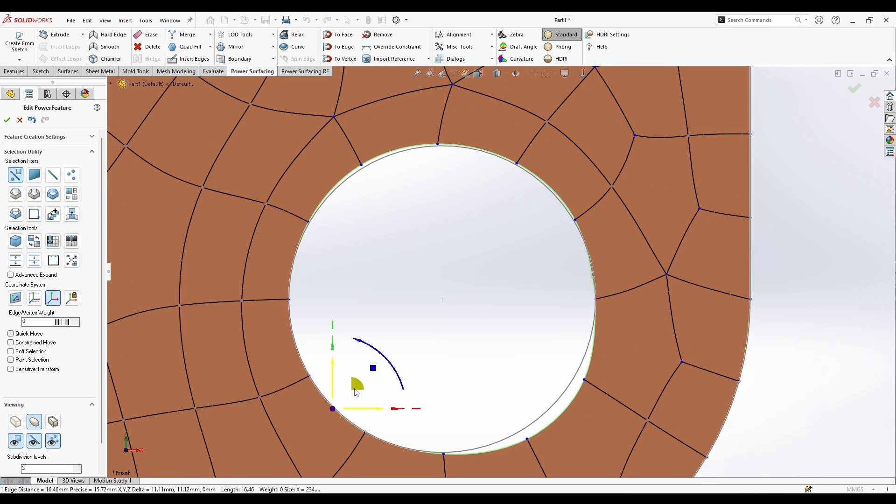
pyautogui.moveTo(356, 386); pyautogui.dragTo(354, 378)
pyautogui.click(474, 326)
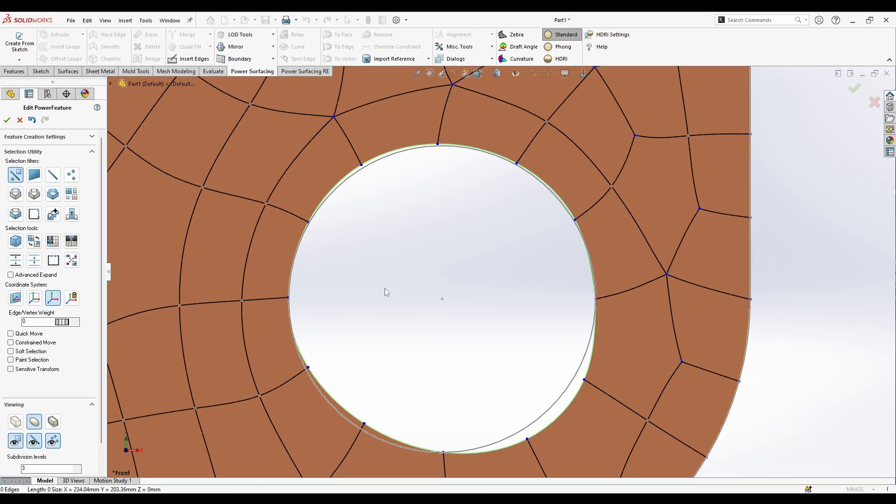
# - Select the hole's complete boundary edge loop and snap it to the imported sketch circle with To Edge
pyautogui.click(468, 48)
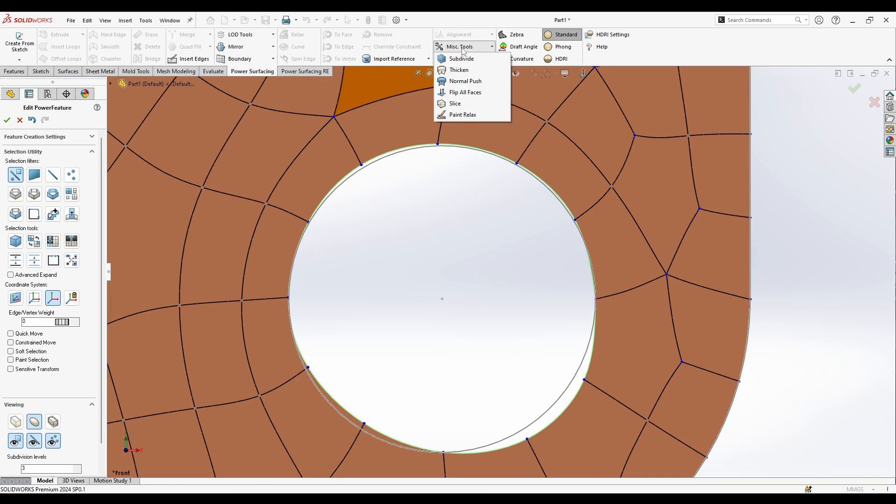
pyautogui.click(404, 251)
pyautogui.rightClick(405, 151)
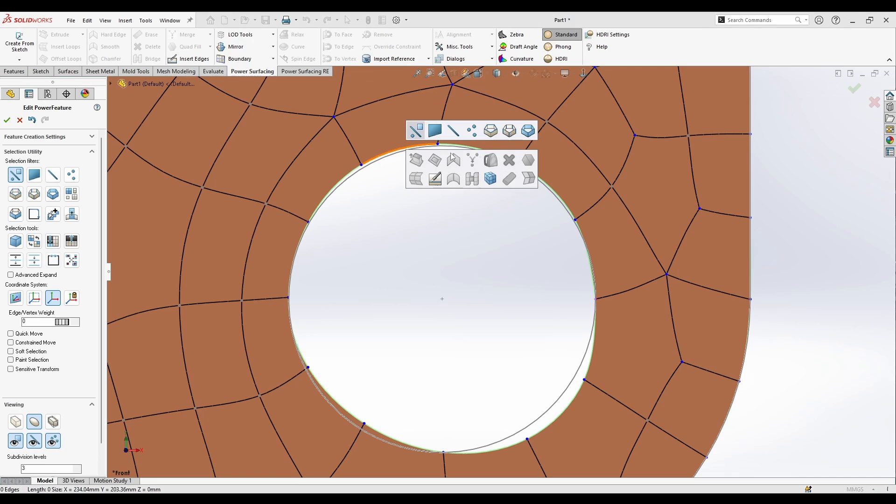
pyautogui.click(490, 130)
pyautogui.click(468, 145)
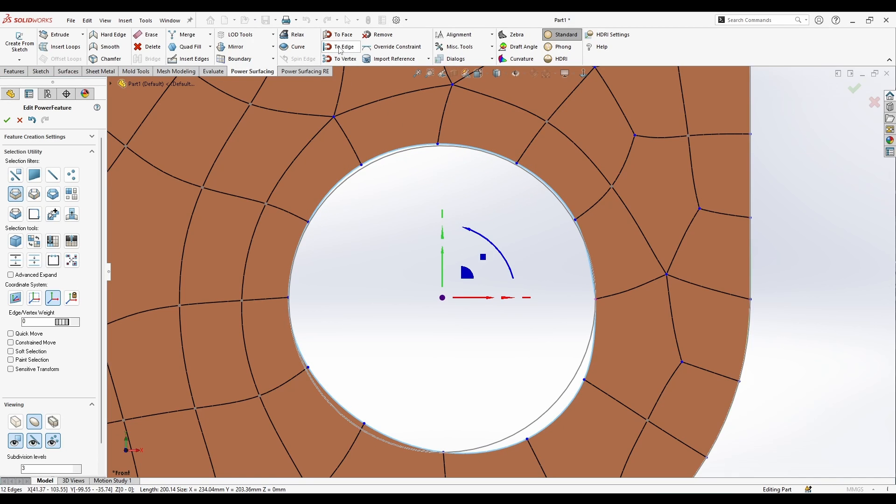
pyautogui.click(339, 48)
pyautogui.click(378, 370)
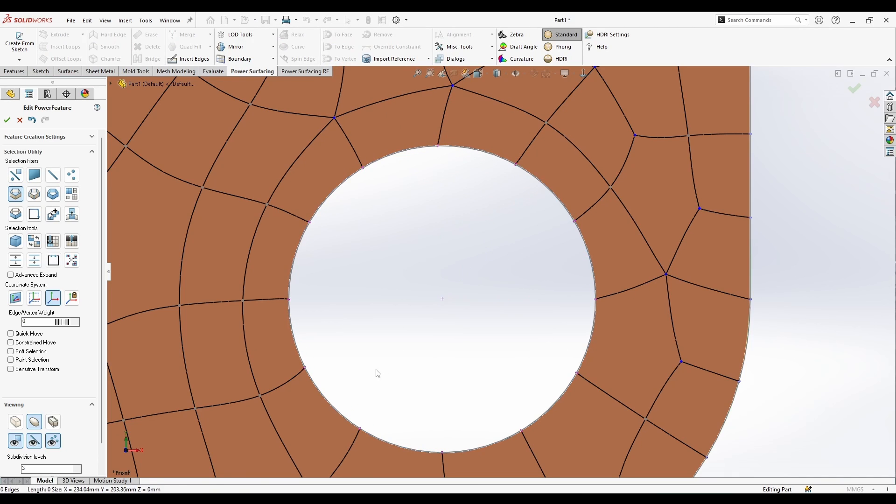
# - Examine the snapped hole boundary up close and the whole SubD in front and angled views
pyautogui.scroll(-2, 327, 385)
pyautogui.scroll(1, 538, 372)
pyautogui.scroll(1, 373, 287)
pyautogui.scroll(-1, 512, 121)
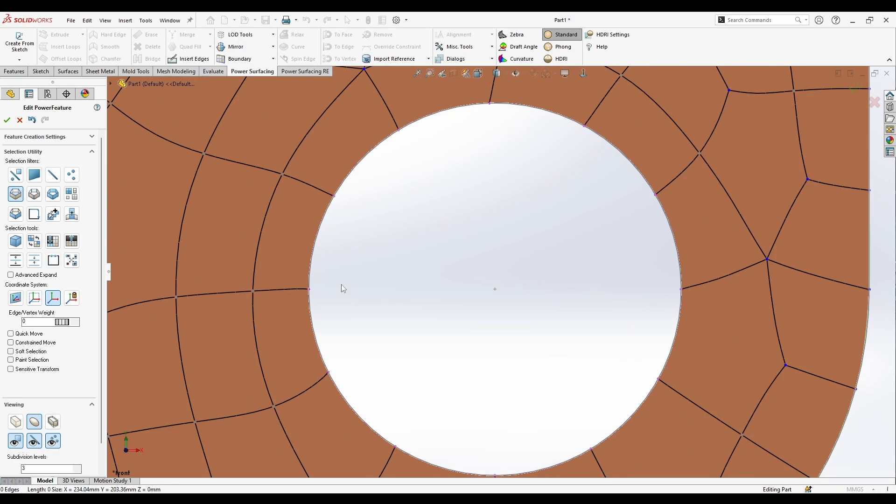
pyautogui.scroll(1, 342, 285)
pyautogui.scroll(6, 502, 286)
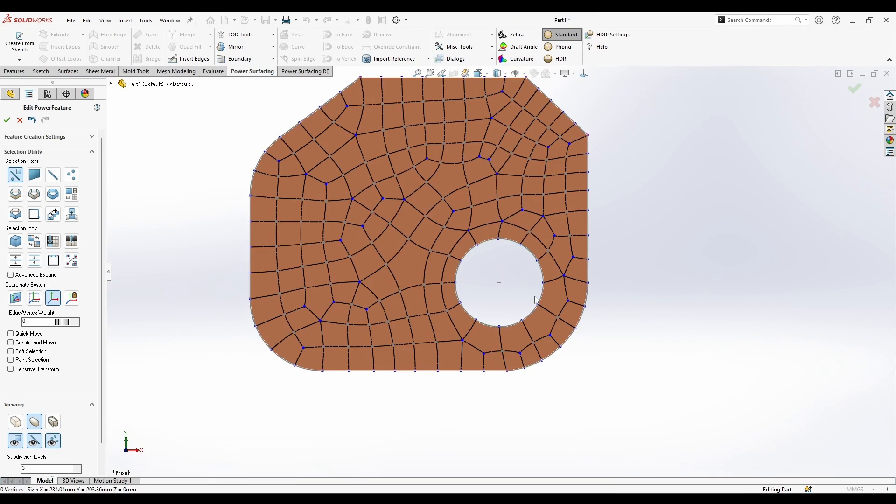
pyautogui.moveTo(536, 300); pyautogui.dragTo(376, 271, button='middle')
pyautogui.click(405, 271)
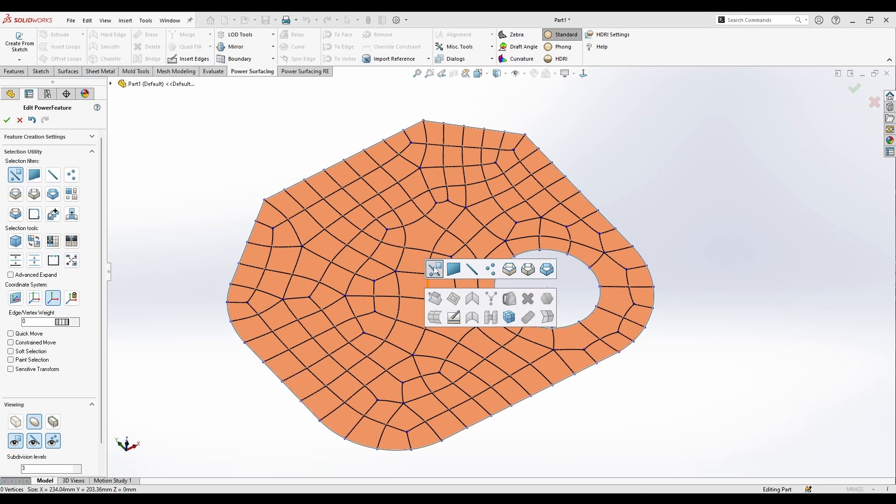
pyautogui.click(584, 74)
pyautogui.moveTo(537, 258); pyautogui.dragTo(550, 334, button='middle')
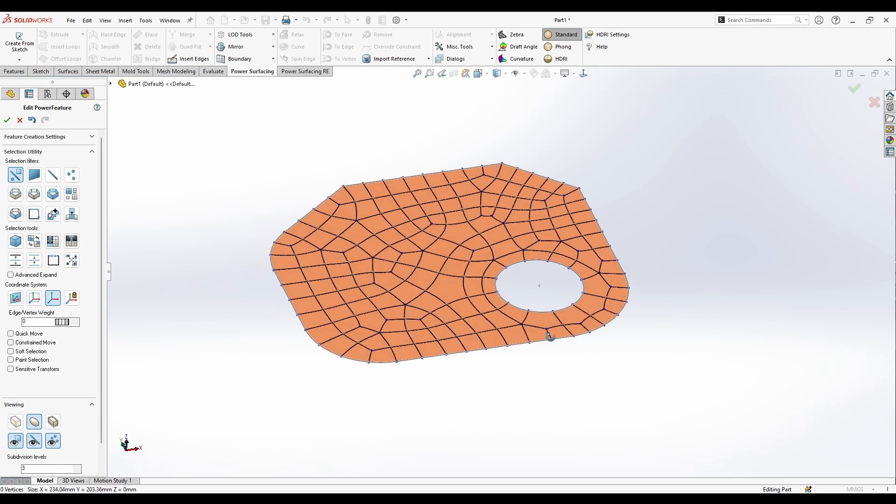
# - Extrude the SubD's outer boundary loop 7 mm downward and flare it outward, with the control mesh shown in box mode
pyautogui.rightClick(551, 332)
pyautogui.click(612, 311)
pyautogui.click(564, 340)
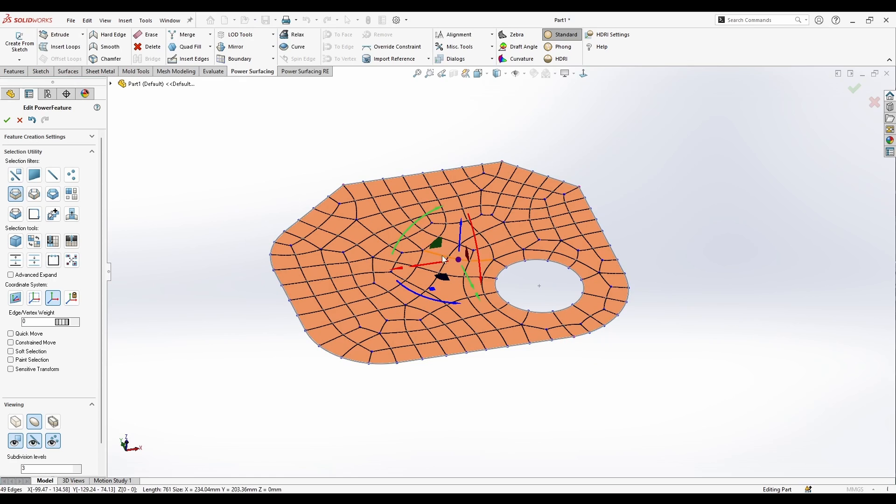
pyautogui.moveTo(417, 284); pyautogui.dragTo(460, 282, button='middle')
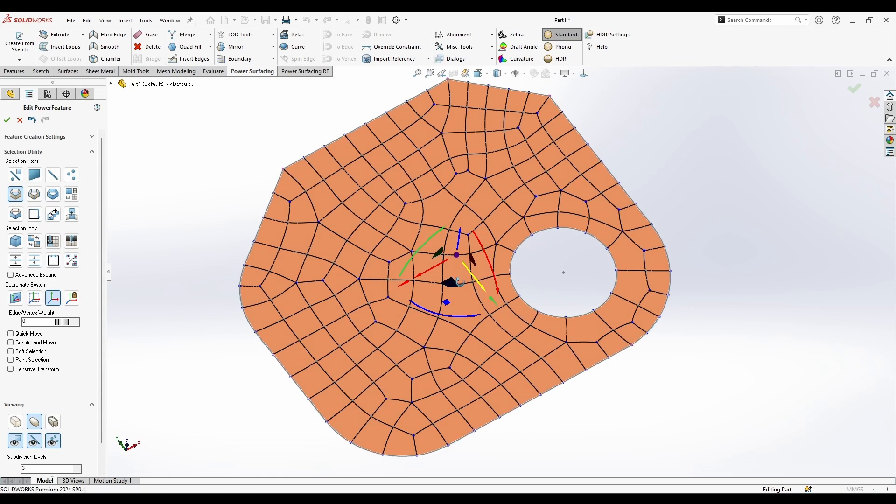
pyautogui.scroll(-1, 54, 394)
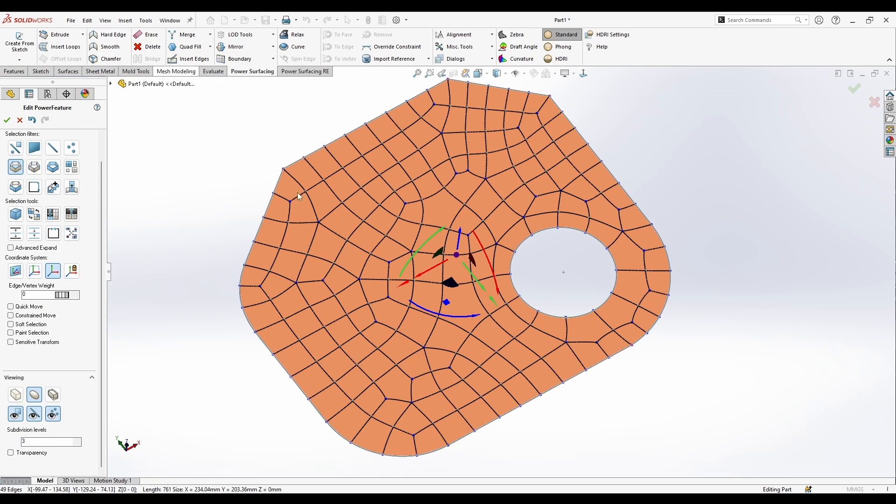
pyautogui.moveTo(458, 257); pyautogui.dragTo(459, 243)
pyautogui.click(15, 395)
pyautogui.moveTo(470, 349); pyautogui.dragTo(465, 269, button='middle')
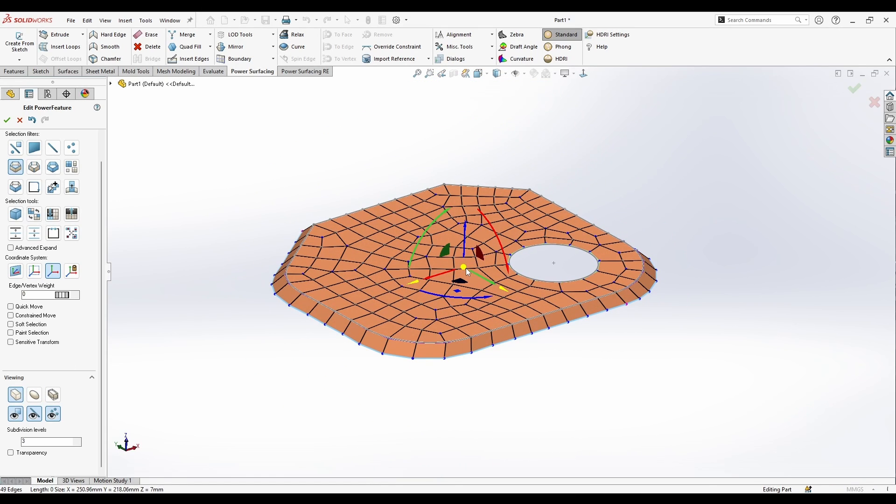
# - Extrude the outer loop outward into a flat rim and downward into side walls, making the shape about 80.65 mm high
pyautogui.moveTo(466, 268); pyautogui.dragTo(476, 328)
pyautogui.click(718, 411)
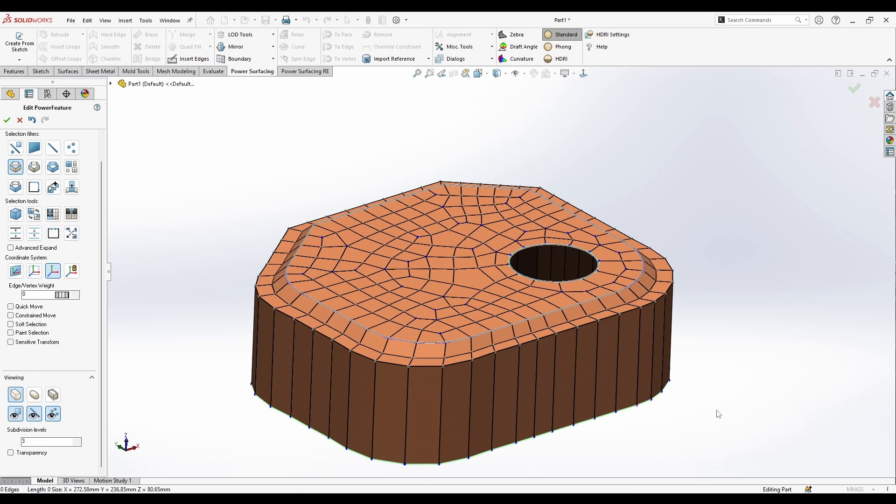
pyautogui.moveTo(717, 412); pyautogui.dragTo(398, 366, button='middle')
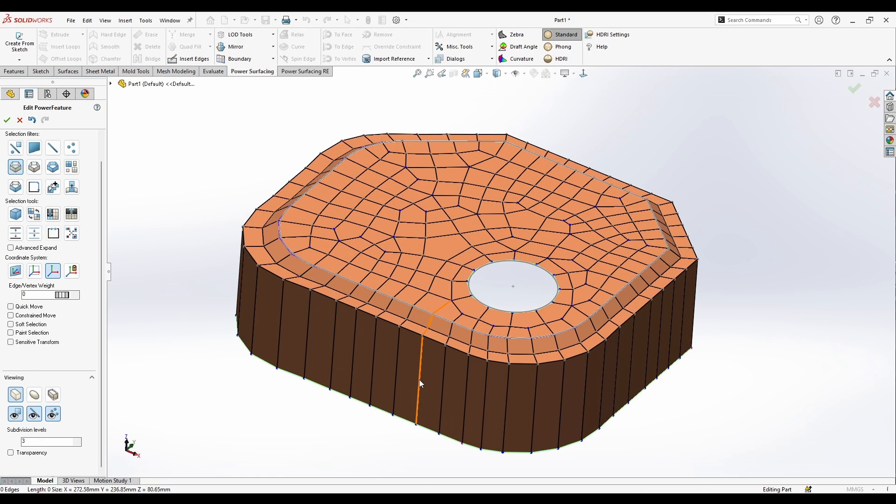
pyautogui.scroll(3, 430, 369)
pyautogui.click(583, 74)
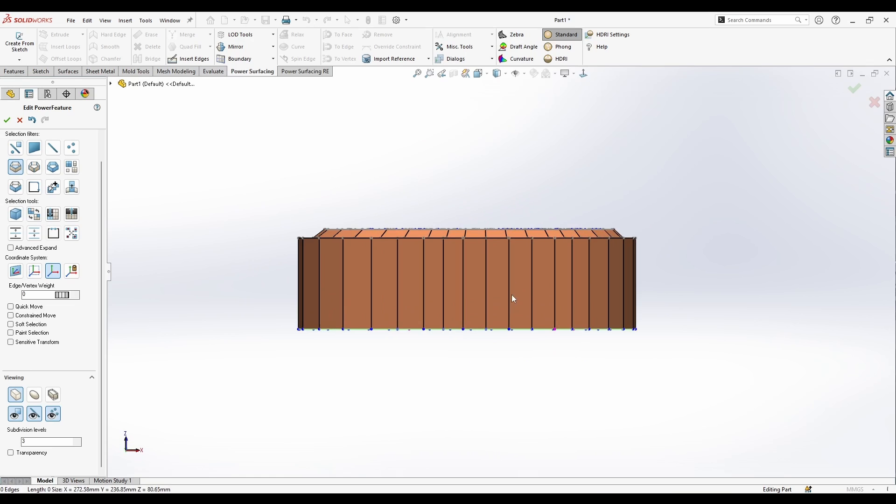
pyautogui.moveTo(527, 220); pyautogui.dragTo(472, 268, button='middle')
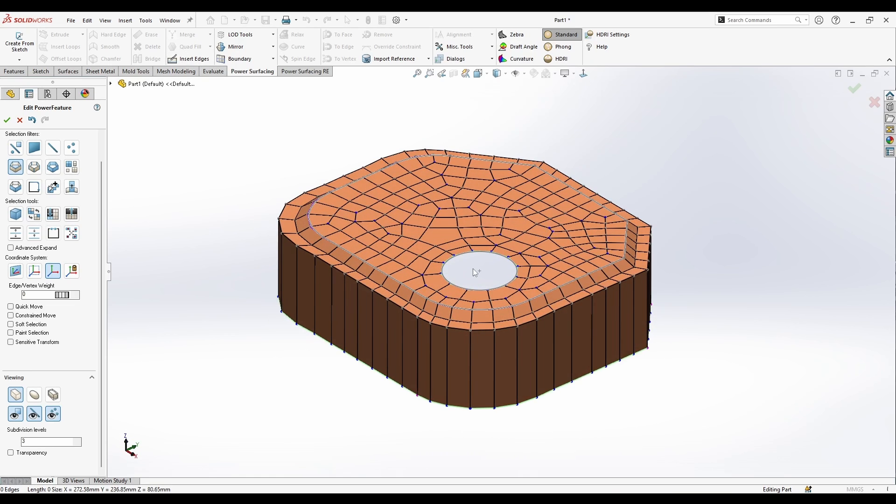
# - Extrude the hole's boundary loop downward and bring its lower edges level with the bottom of the side walls
pyautogui.scroll(-1, 472, 267)
pyautogui.doubleClick(489, 247)
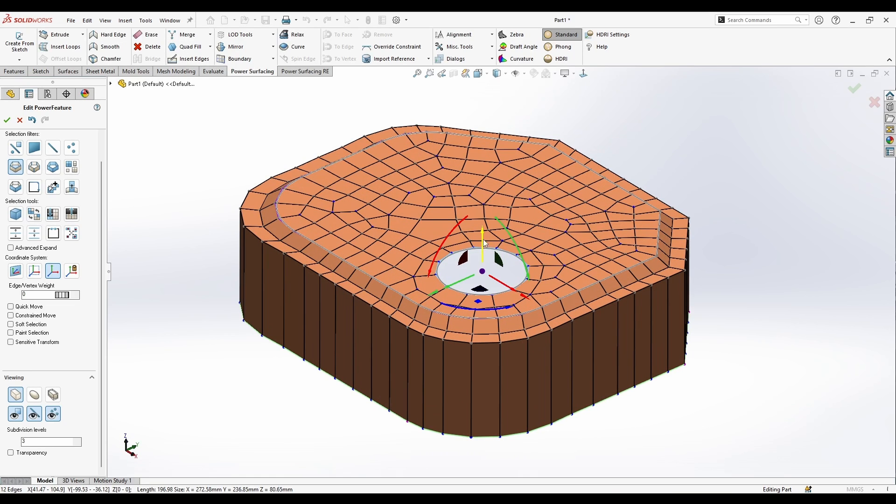
pyautogui.moveTo(483, 239); pyautogui.dragTo(490, 279)
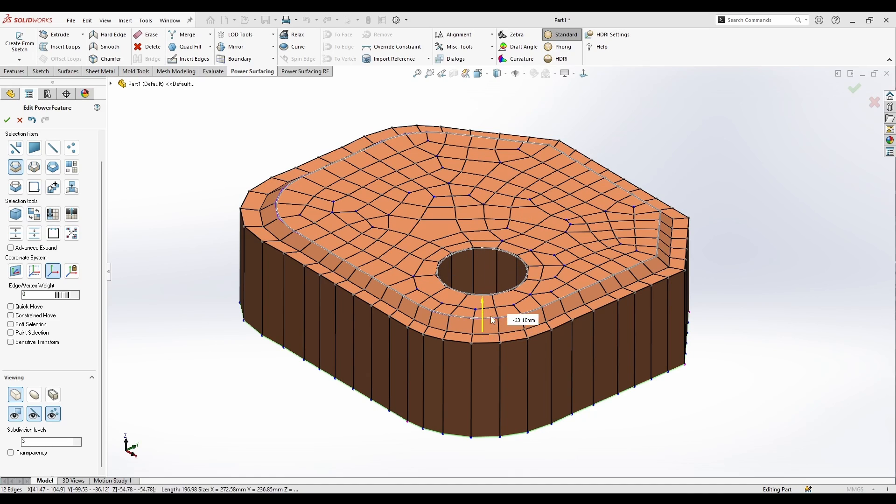
pyautogui.moveTo(493, 320)
pyautogui.mouseDown()
pyautogui.moveTo(495, 185)
pyautogui.moveTo(496, 304)
pyautogui.mouseUp()
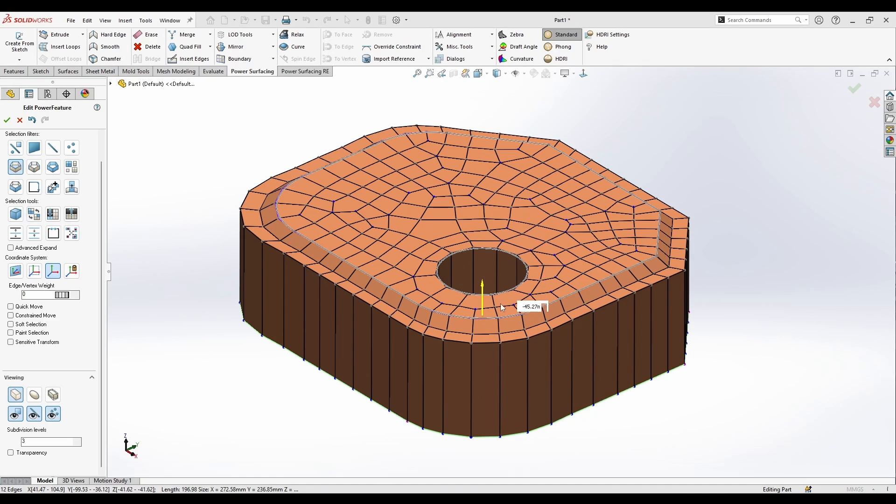
pyautogui.moveTo(509, 281); pyautogui.dragTo(535, 93, button='middle')
pyautogui.click(584, 73)
pyautogui.doubleClick(494, 393)
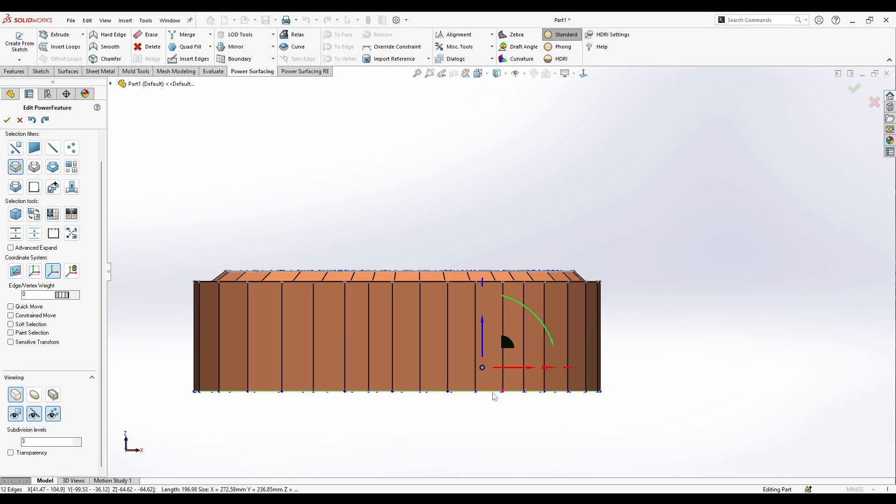
pyautogui.moveTo(484, 341); pyautogui.dragTo(491, 363)
pyautogui.click(513, 430)
# - Make the hole's upper edge loop a hard edge
pyautogui.moveTo(513, 431); pyautogui.dragTo(533, 167, button='middle')
pyautogui.scroll(3, 539, 399)
pyautogui.moveTo(539, 399); pyautogui.dragTo(520, 287, button='middle')
pyautogui.scroll(-4, 486, 314)
pyautogui.scroll(4, 502, 360)
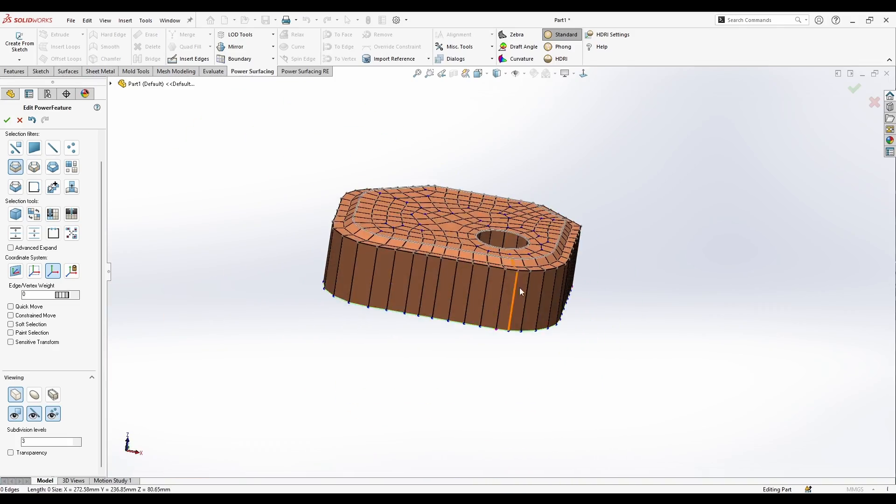
pyautogui.scroll(-3, 501, 200)
pyautogui.scroll(-5, 530, 242)
pyautogui.click(529, 241)
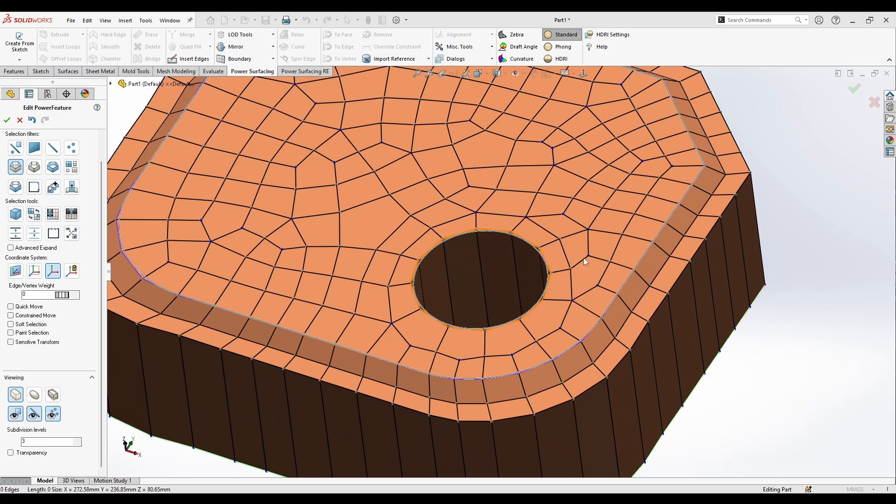
pyautogui.moveTo(528, 242); pyautogui.dragTo(552, 316, button='middle')
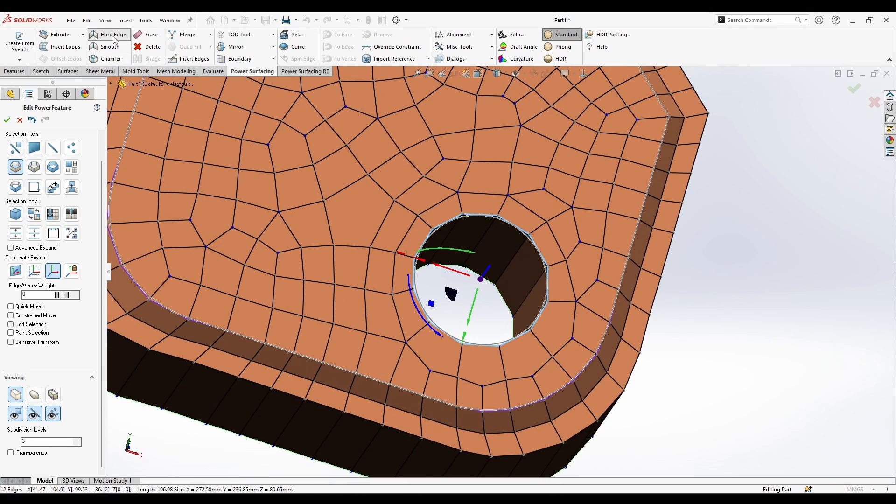
pyautogui.click(745, 366)
# - Switch the SubD back to its smooth display and check the extruded body and hole
pyautogui.scroll(3, 745, 366)
pyautogui.click(40, 395)
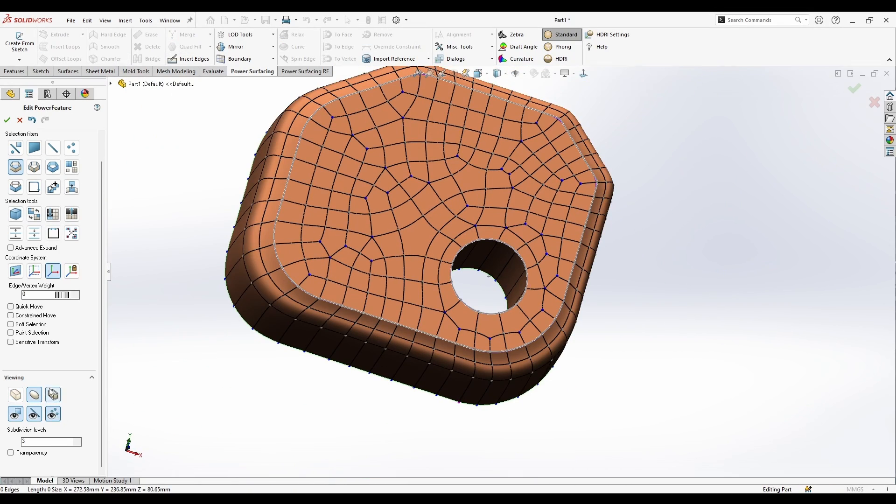
pyautogui.scroll(1, 456, 344)
pyautogui.moveTo(456, 344); pyautogui.dragTo(449, 303, button='middle')
pyautogui.scroll(-2, 437, 250)
pyautogui.scroll(1, 449, 304)
pyautogui.moveTo(676, 216)
pyautogui.mouseDown(button='middle')
pyautogui.moveTo(707, 236)
pyautogui.moveTo(677, 215)
pyautogui.mouseUp(button='middle')
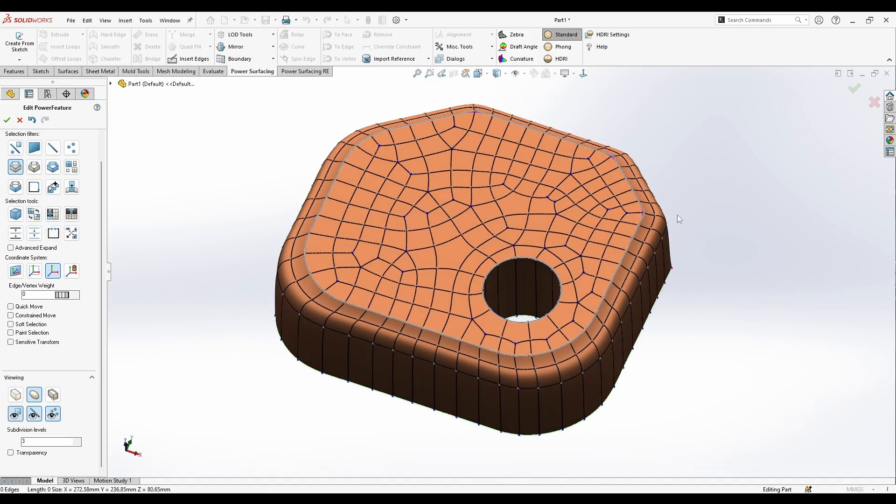
# - Raise the edge weight of the complete loop at the foot of the sloped border around the top face
pyautogui.doubleClick(634, 265)
pyautogui.scroll(-3, 563, 299)
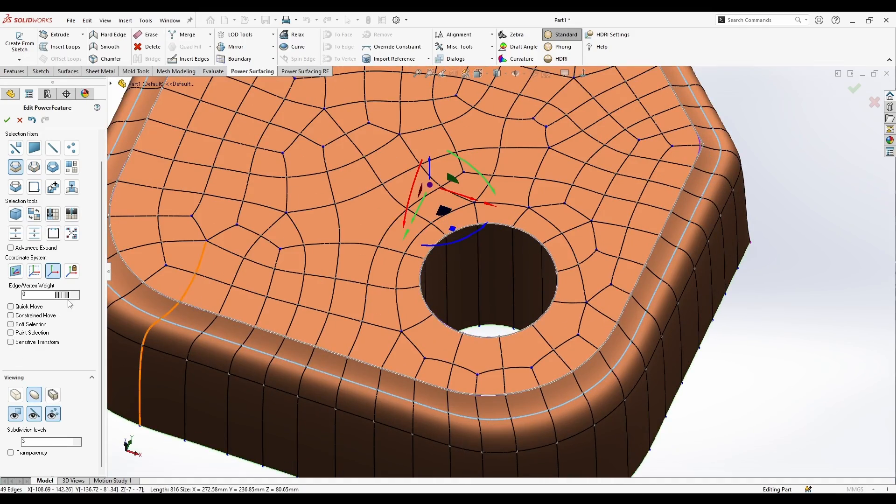
pyautogui.click(828, 440)
pyautogui.moveTo(737, 367); pyautogui.dragTo(741, 274, button='middle')
pyautogui.scroll(2, 673, 318)
# - Insert an edge loop around the side walls at about mid-height and scale it outward to about 290 x 252 mm
pyautogui.moveTo(535, 357); pyautogui.dragTo(465, 320, button='middle')
pyautogui.click(488, 356)
pyautogui.moveTo(460, 273); pyautogui.dragTo(477, 253)
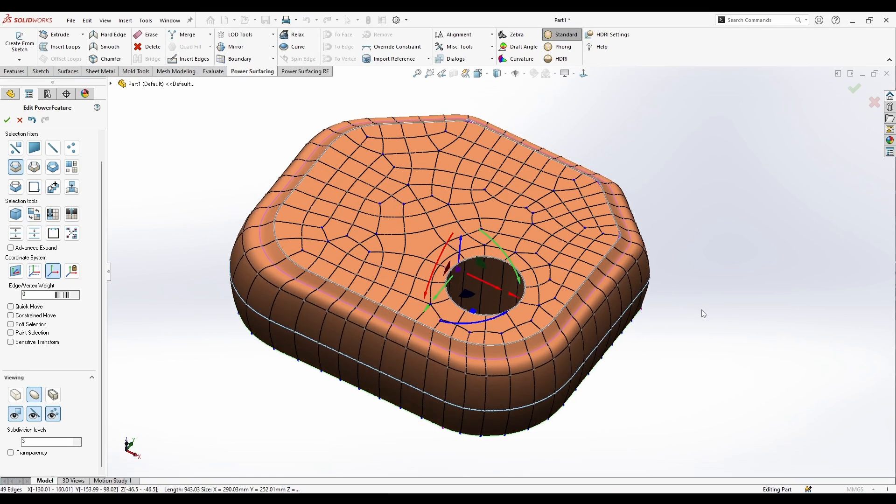
pyautogui.click(702, 314)
pyautogui.moveTo(702, 314); pyautogui.dragTo(678, 247, button='middle')
pyautogui.scroll(-2, 377, 198)
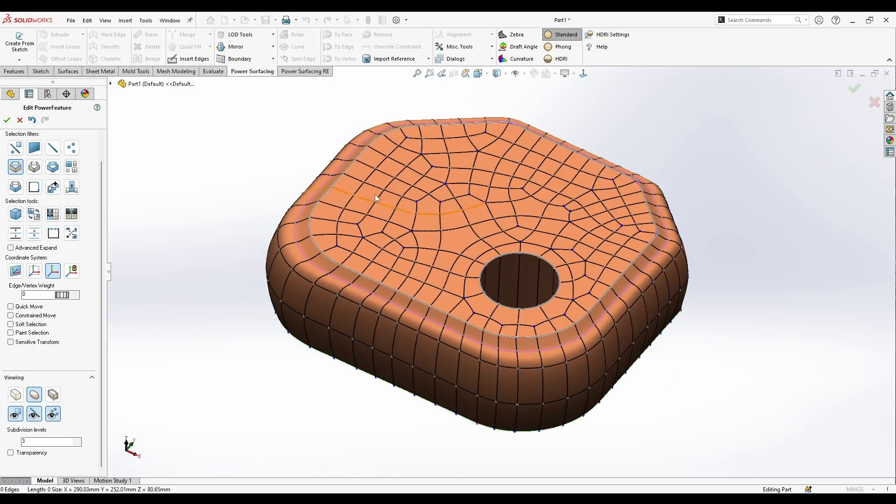
# - Reset the selection filter and accept the PowerFeature edit to generate the SOLIDWORKS surface body
pyautogui.rightClick(479, 230)
pyautogui.click(489, 211)
pyautogui.scroll(2, 501, 274)
pyautogui.moveTo(501, 273)
pyautogui.mouseDown(button='middle')
pyautogui.moveTo(479, 227)
pyautogui.moveTo(495, 285)
pyautogui.mouseUp(button='middle')
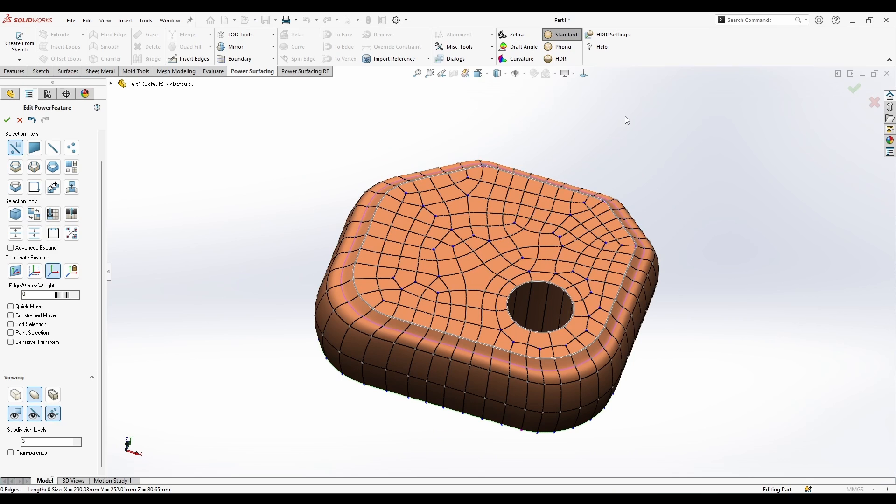
pyautogui.moveTo(625, 116); pyautogui.dragTo(616, 107, button='middle')
pyautogui.hotkey('ctrl', 'z')
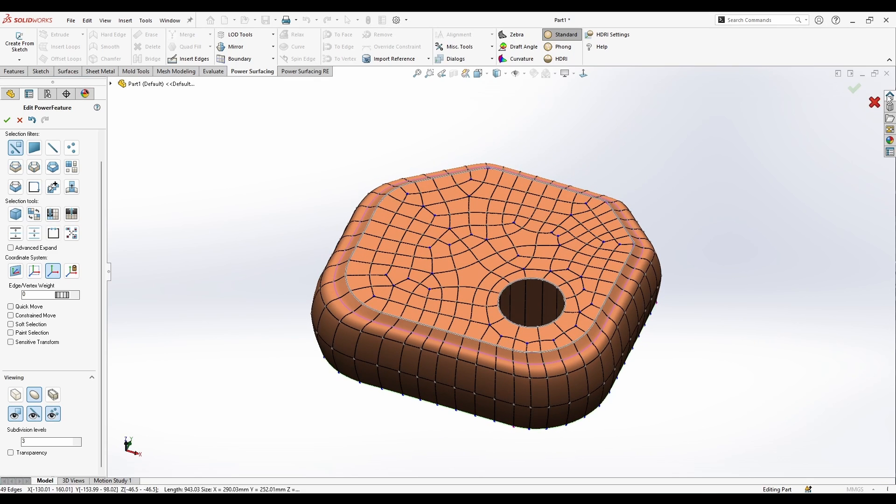
pyautogui.click(855, 88)
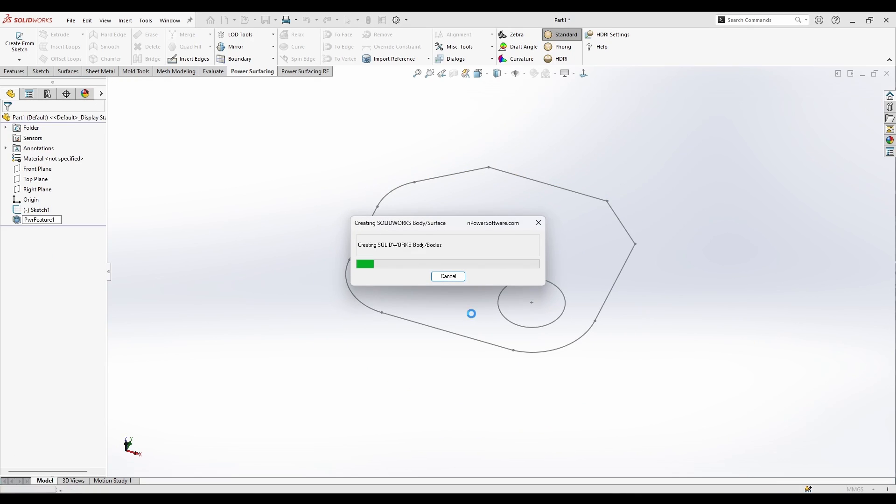
pyautogui.moveTo(526, 314); pyautogui.dragTo(526, 185, button='middle')
pyautogui.scroll(-1, 526, 200)
pyautogui.scroll(1, 525, 185)
# - Apply a red high gloss plastic appearance to the body
pyautogui.click(890, 140)
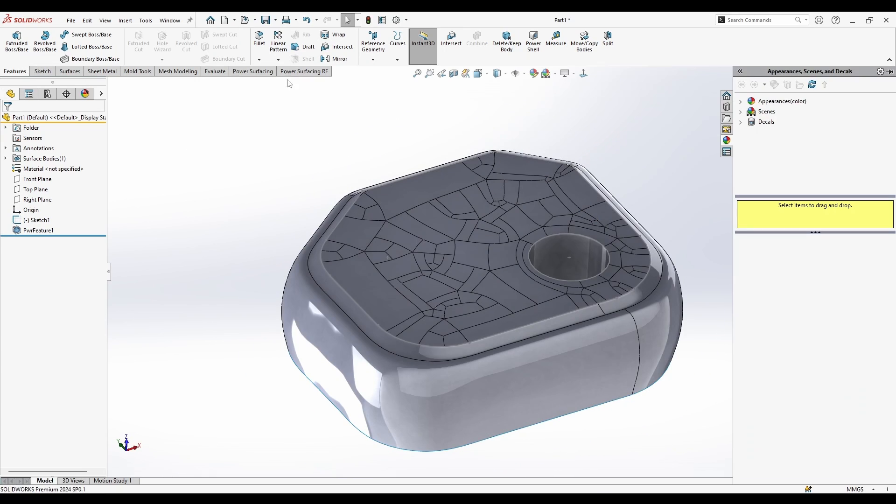
pyautogui.click(745, 105)
pyautogui.click(760, 112)
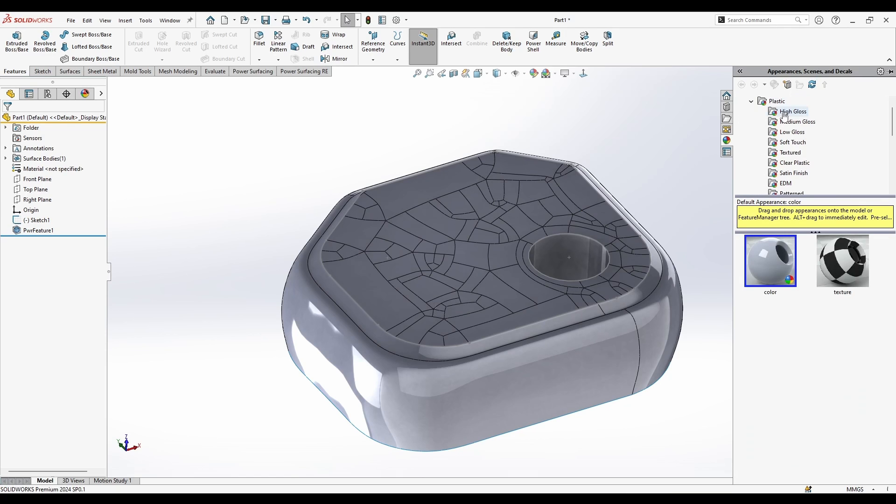
pyautogui.moveTo(778, 474); pyautogui.dragTo(537, 298)
pyautogui.click(553, 297)
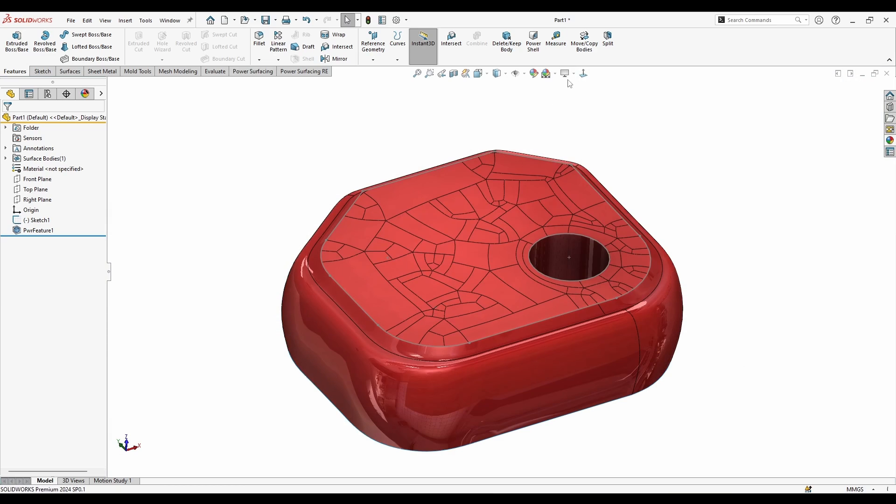
# - Turn on the perspective display and view the red body from several angles
pyautogui.click(566, 74)
pyautogui.click(581, 120)
pyautogui.moveTo(642, 146); pyautogui.dragTo(570, 283, button='middle')
pyautogui.moveTo(682, 418); pyautogui.dragTo(606, 172, button='middle')
# - Reopen the PowerFeature for editing, thicken the SubD by 2.7 mm and accept it as a solid body
pyautogui.rightClick(585, 177)
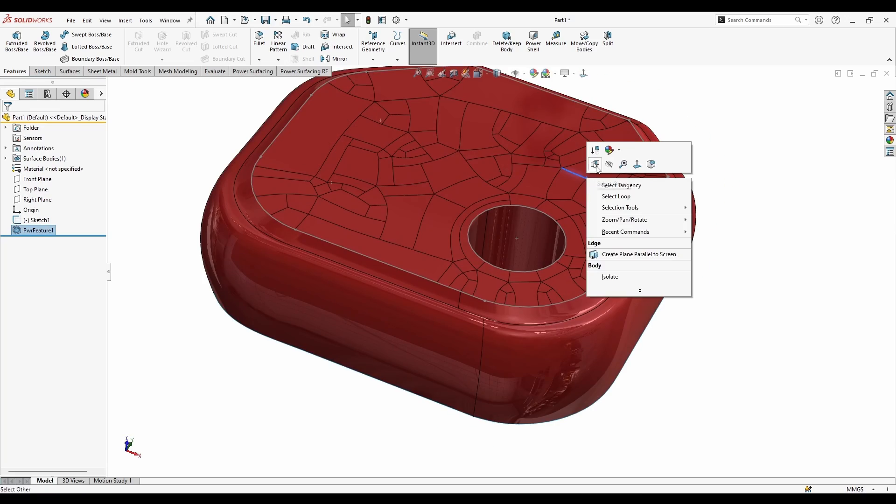
pyautogui.rightClick(578, 151)
pyautogui.click(582, 121)
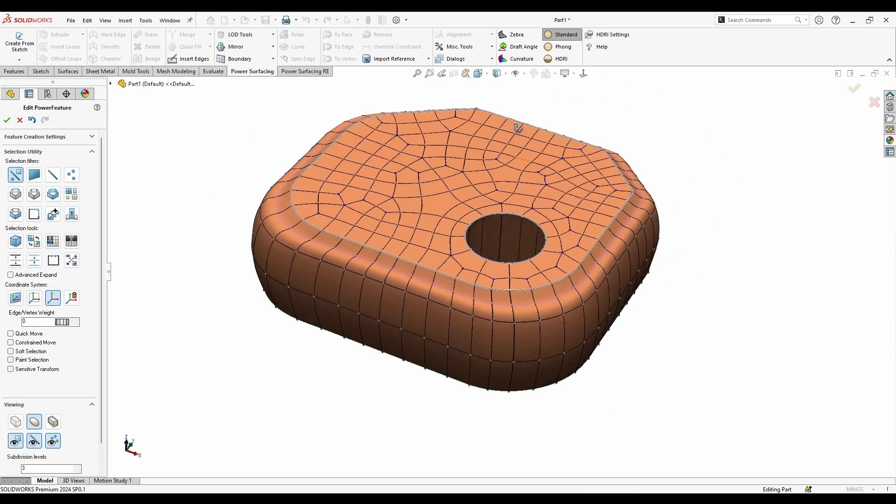
pyautogui.click(467, 47)
pyautogui.click(462, 71)
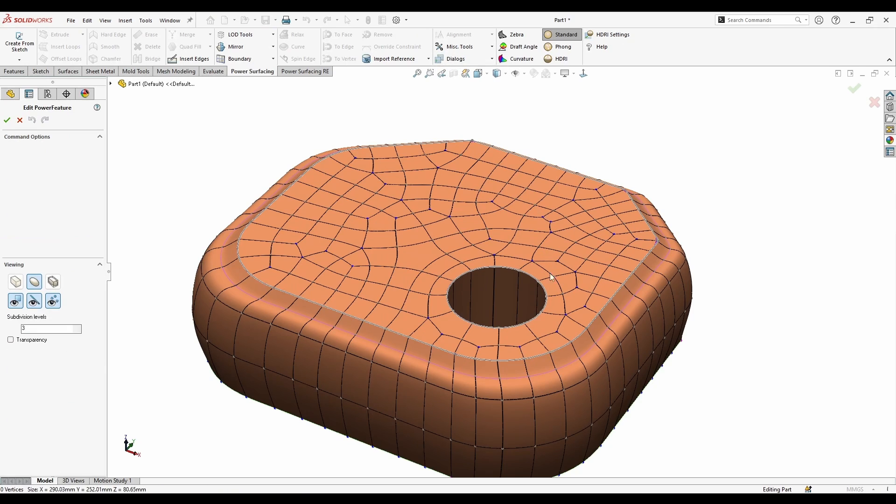
pyautogui.moveTo(523, 373); pyautogui.dragTo(483, 243, button='middle')
pyautogui.scroll(-3, 41, 155)
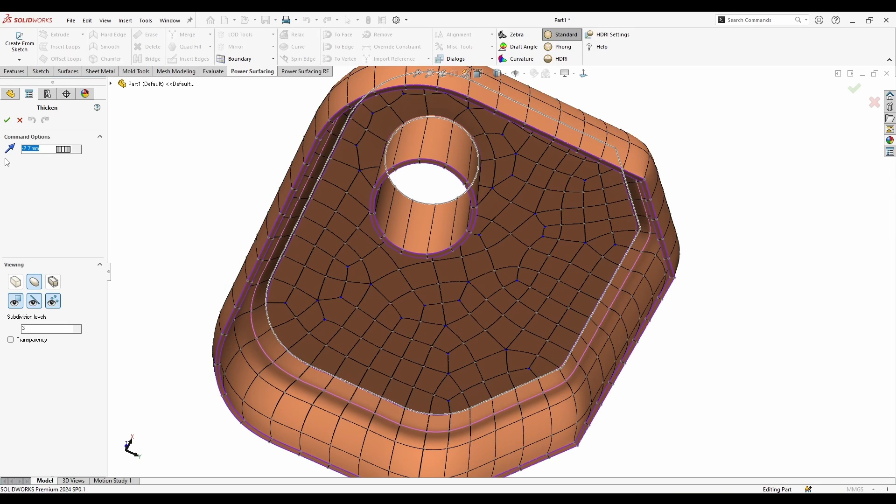
pyautogui.click(7, 120)
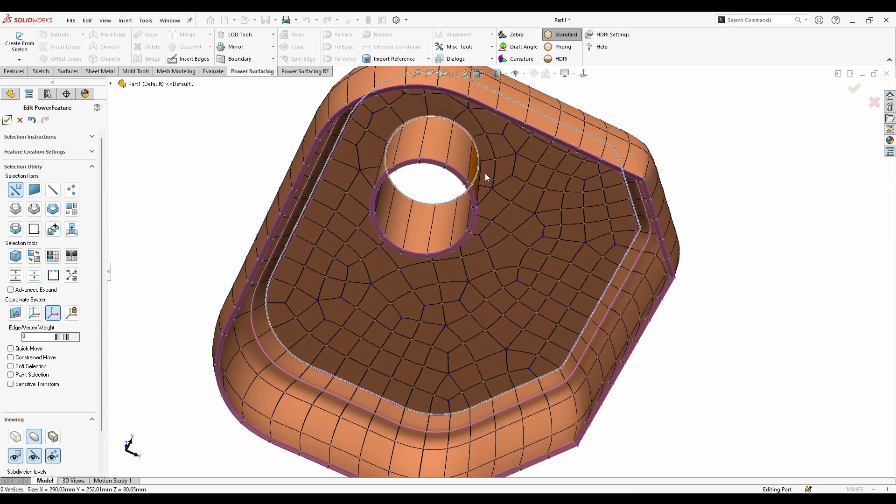
pyautogui.click(855, 89)
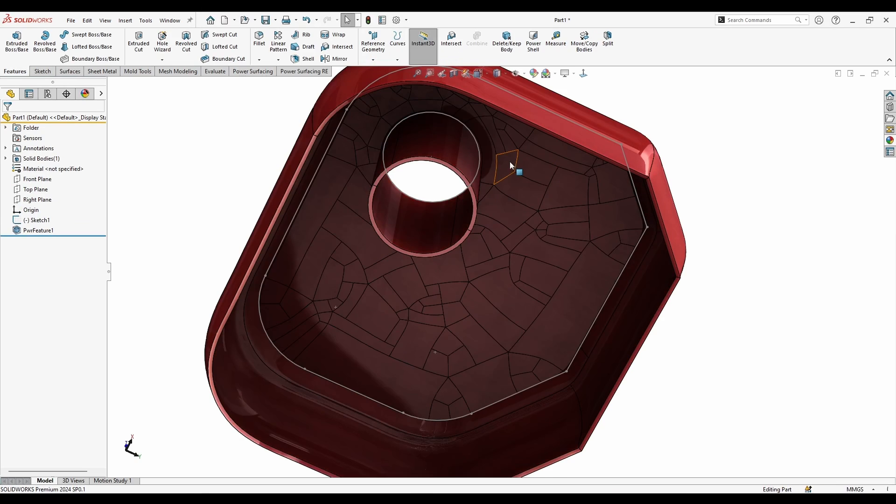
# - Examine the thickened body in a section view parallel to the Front Plane at an offset of -39 mm
pyautogui.moveTo(331, 146); pyautogui.dragTo(508, 135, button='middle')
pyautogui.click(453, 76)
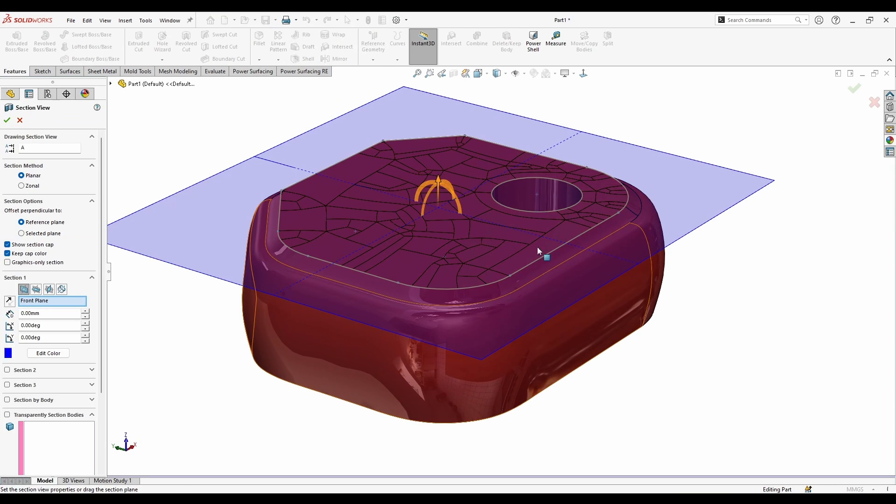
pyautogui.moveTo(444, 185); pyautogui.dragTo(450, 262)
pyautogui.scroll(5, 449, 262)
pyautogui.scroll(-3, 461, 259)
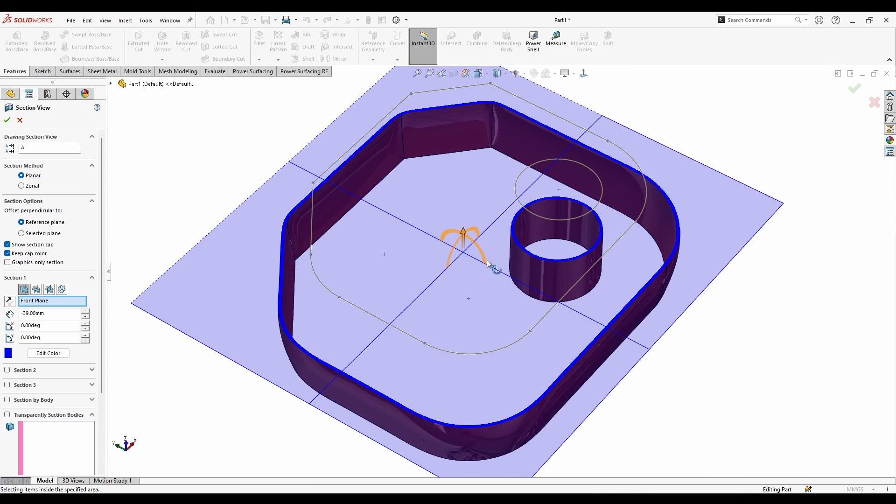
# - Rotate the section plane to about 90 degrees with an offset of about 48 mm to examine the wall thickness through the hole
pyautogui.moveTo(478, 245); pyautogui.dragTo(456, 379)
pyautogui.moveTo(489, 225); pyautogui.dragTo(589, 276)
pyautogui.moveTo(646, 338); pyautogui.dragTo(460, 286, button='middle')
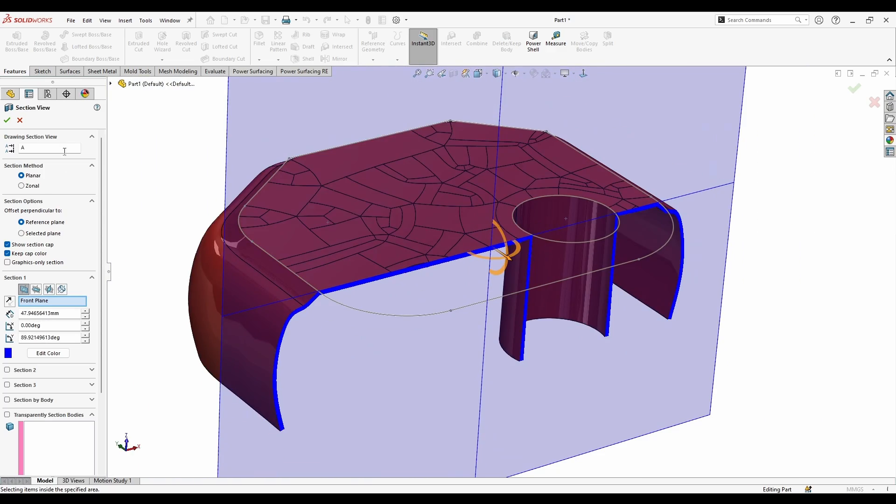
# - Close the section view, reopen the PowerFeature for editing and display its SubD as the unsmoothed control mesh
pyautogui.click(20, 121)
pyautogui.rightClick(532, 319)
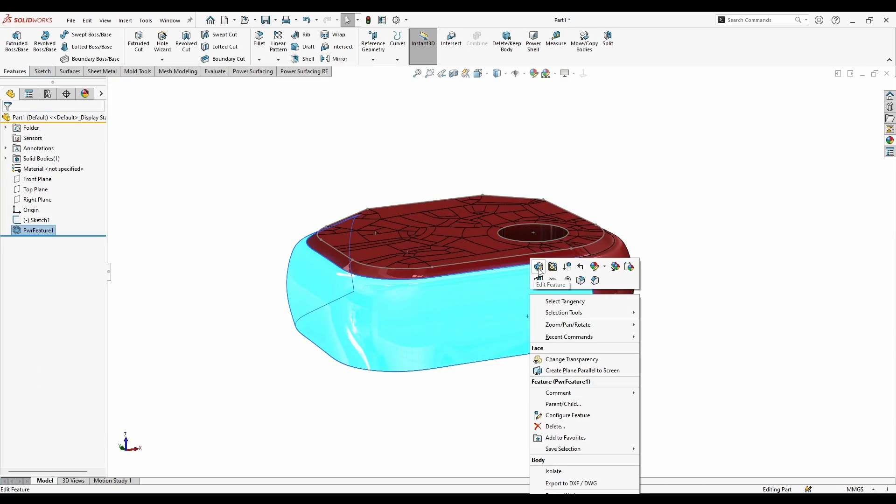
pyautogui.click(539, 267)
pyautogui.moveTo(475, 264); pyautogui.dragTo(538, 229, button='middle')
pyautogui.click(583, 74)
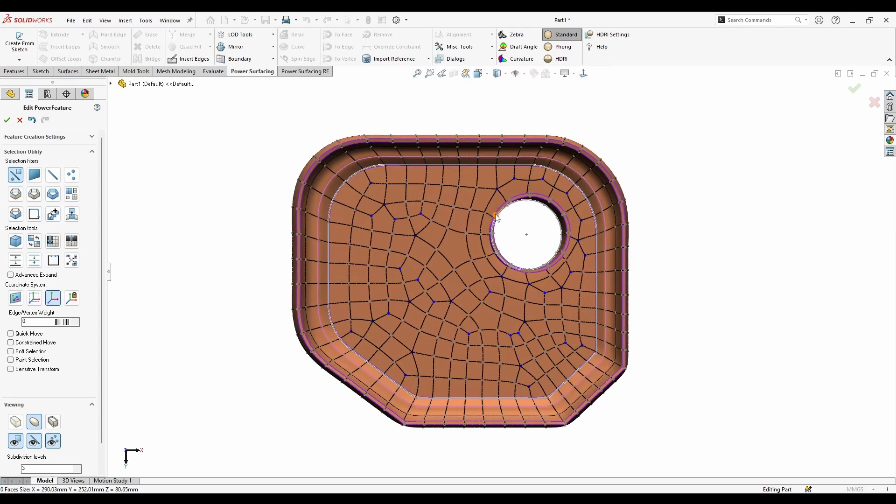
pyautogui.click(16, 422)
pyautogui.moveTo(529, 314); pyautogui.dragTo(524, 204, button='middle')
# - Select the edge loop at the open lower end of the hole's wall and make it a hard edge
pyautogui.rightClick(537, 205)
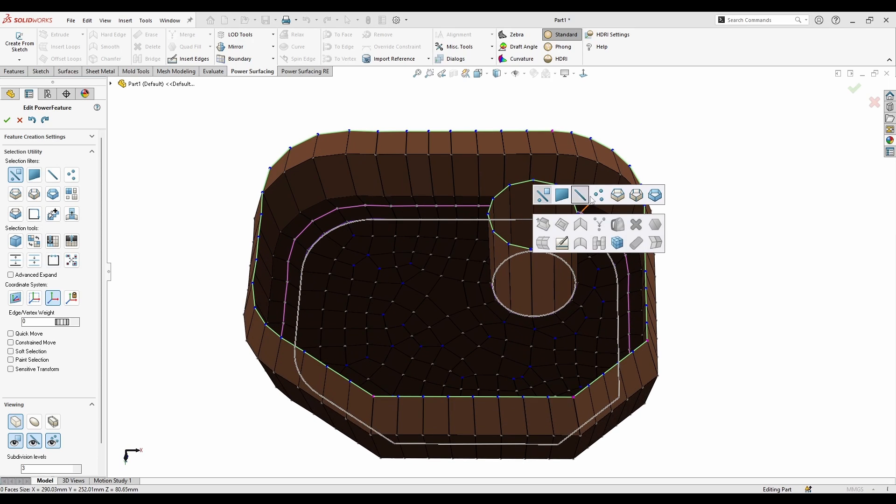
pyautogui.click(618, 196)
pyautogui.click(564, 234)
pyautogui.moveTo(566, 233); pyautogui.dragTo(573, 258, button='middle')
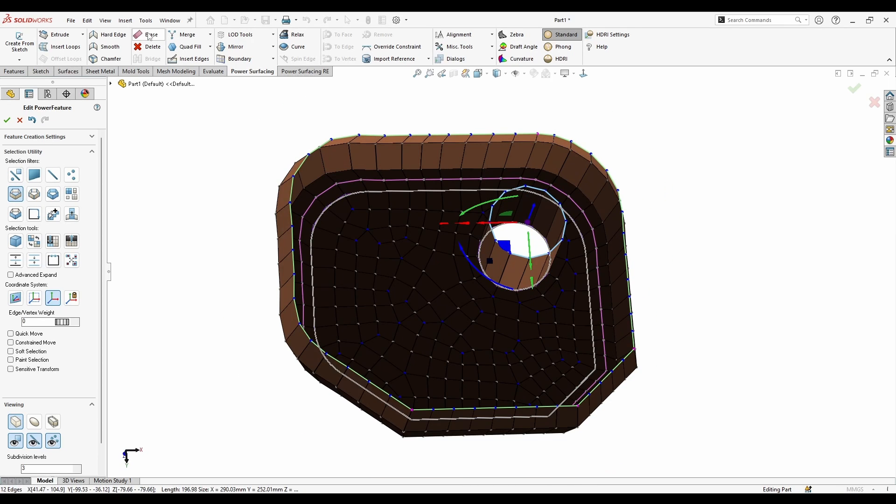
pyautogui.click(584, 74)
pyautogui.hotkey('ctrl', 'z')
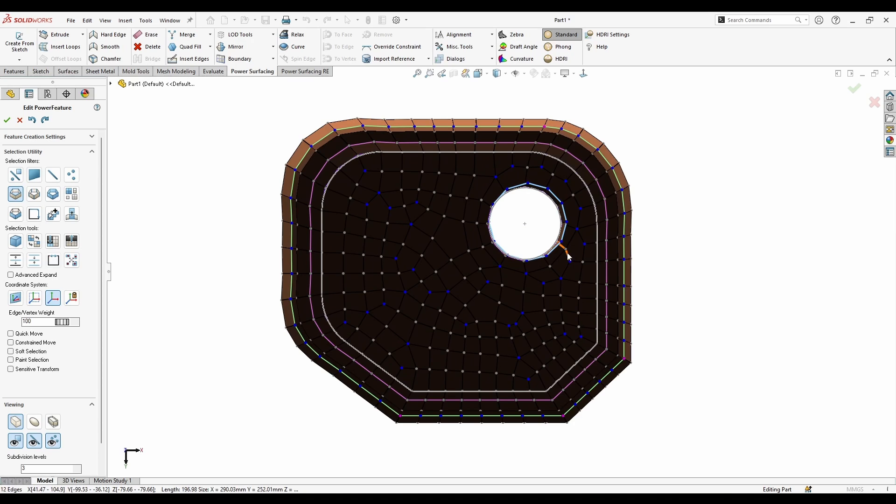
# - Extrude the edge loop at the hole's lower end outward into a flat ring of faces
pyautogui.moveTo(528, 221); pyautogui.dragTo(549, 197)
pyautogui.hotkey('ctrl', 'z')
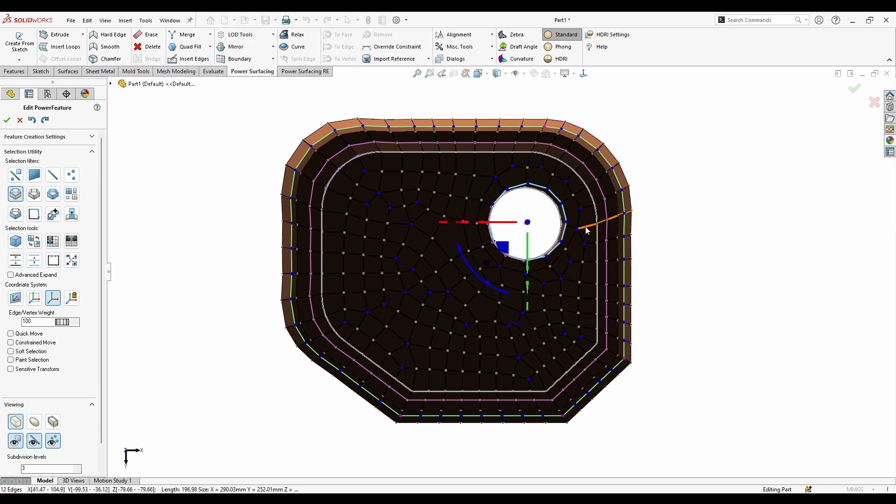
pyautogui.moveTo(586, 231)
pyautogui.mouseDown(button='middle')
pyautogui.moveTo(608, 264)
pyautogui.moveTo(577, 242)
pyautogui.mouseUp(button='middle')
pyautogui.scroll(-2, 537, 220)
pyautogui.keyDown('alt'); pyautogui.moveTo(539, 218); pyautogui.dragTo(582, 81); pyautogui.keyUp('alt')
pyautogui.scroll(2, 577, 112)
pyautogui.moveTo(562, 156); pyautogui.dragTo(580, 123, button='middle')
# - Bridge three edges of the ring around the hole to three edges of the farther straight rim, with end values 3 and 2
pyautogui.click(583, 73)
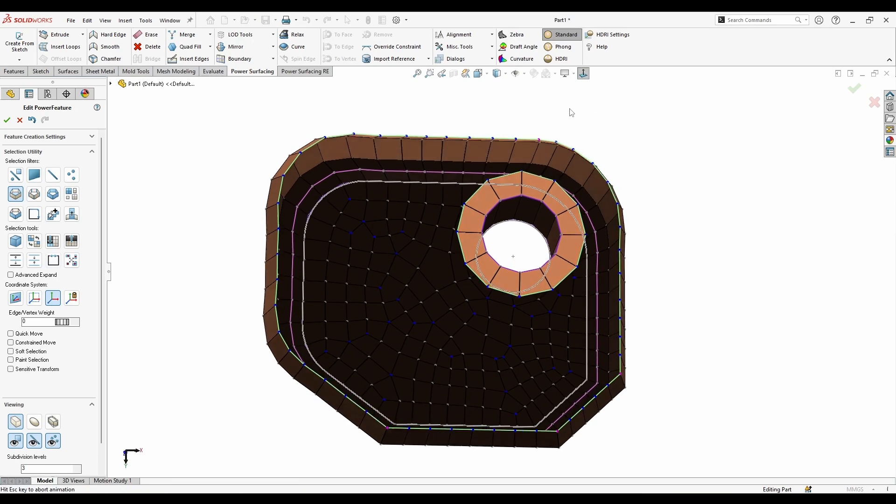
pyautogui.rightClick(453, 216)
pyautogui.click(464, 200)
pyautogui.click(461, 221)
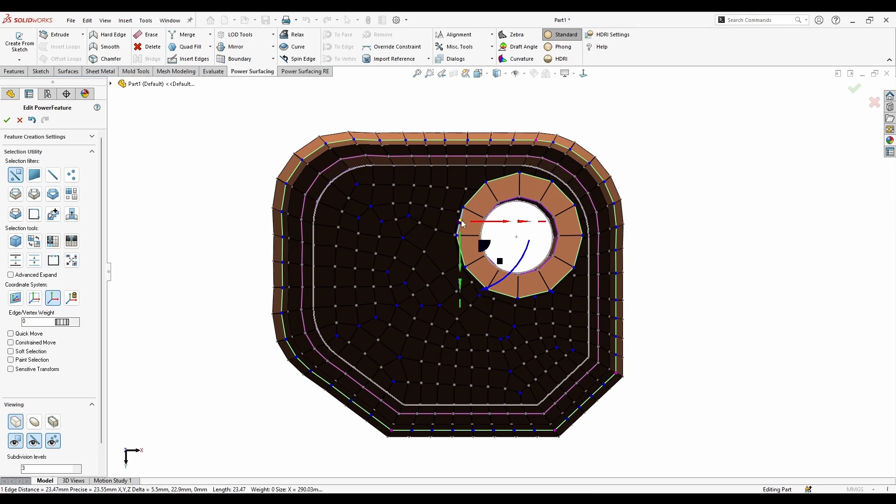
pyautogui.keyDown('shift'); pyautogui.click(473, 271); pyautogui.keyUp('shift')
pyautogui.keyDown('shift'); pyautogui.click(285, 233); pyautogui.keyUp('shift')
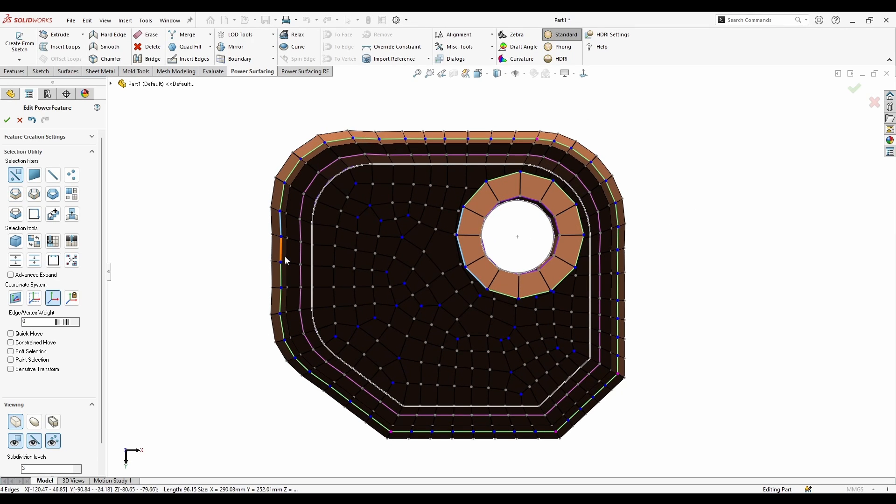
pyautogui.keyDown('shift'); pyautogui.click(283, 256); pyautogui.keyUp('shift')
pyautogui.keyDown('shift'); pyautogui.click(283, 280); pyautogui.keyUp('shift')
pyautogui.rightClick(442, 311)
pyautogui.click(508, 341)
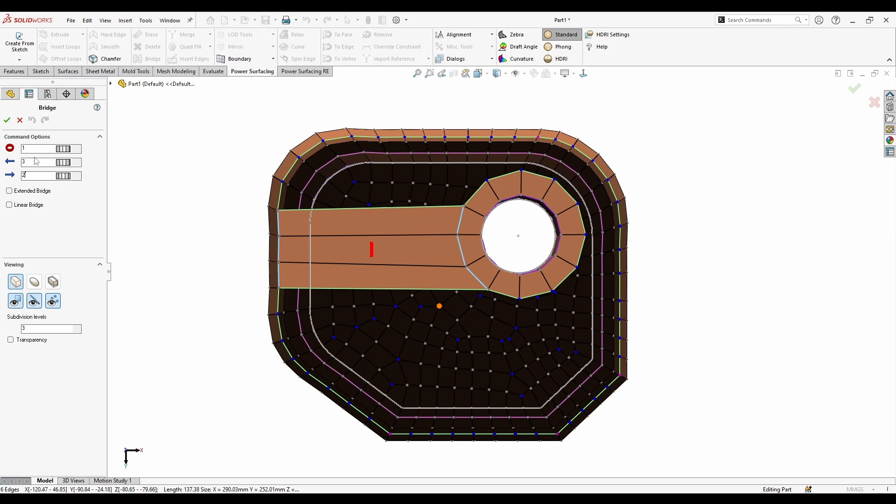
pyautogui.moveTo(333, 396); pyautogui.dragTo(320, 294, button='middle')
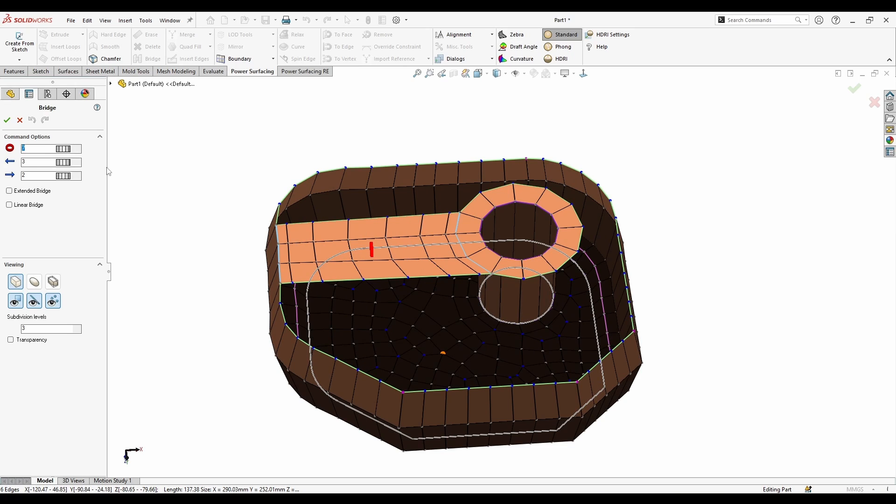
pyautogui.press('Return')
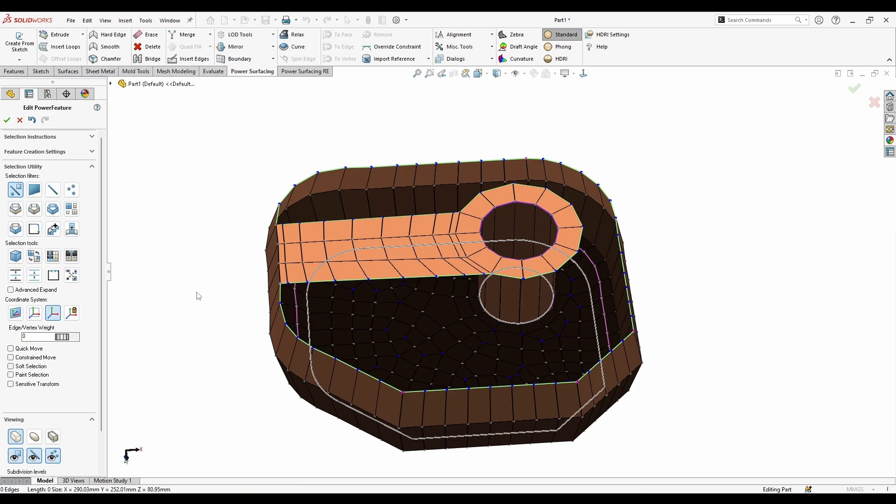
# - Bridge three side edges of the new strip to three edges of the facing outer rim, with both end values at 3
pyautogui.moveTo(389, 293); pyautogui.dragTo(405, 347, button='middle')
pyautogui.click(445, 286)
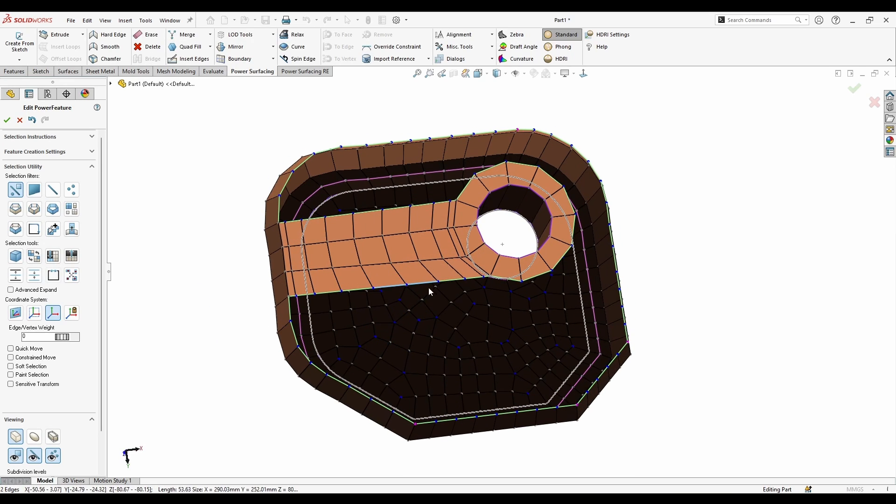
pyautogui.moveTo(463, 355); pyautogui.dragTo(506, 333, button='middle')
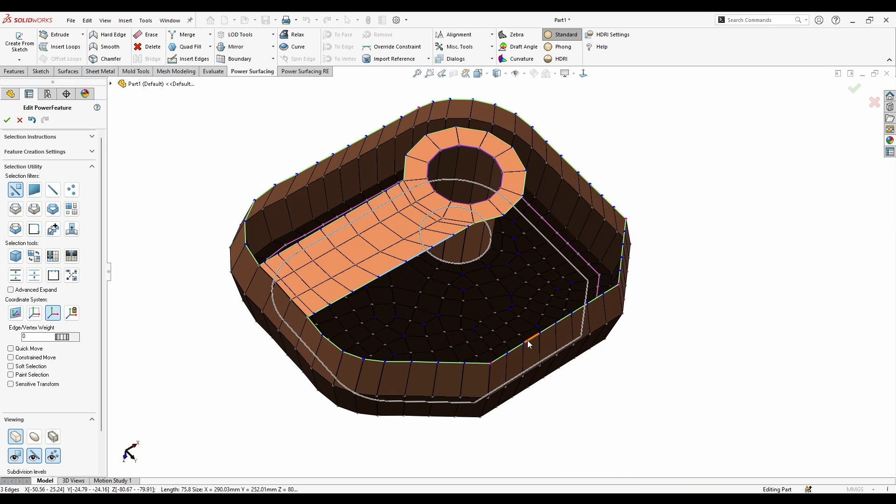
pyautogui.keyDown('ctrl'); pyautogui.click(517, 347); pyautogui.keyUp('ctrl')
pyautogui.keyDown('ctrl'); pyautogui.click(536, 341); pyautogui.keyUp('ctrl')
pyautogui.keyDown('ctrl'); pyautogui.click(554, 331); pyautogui.keyUp('ctrl')
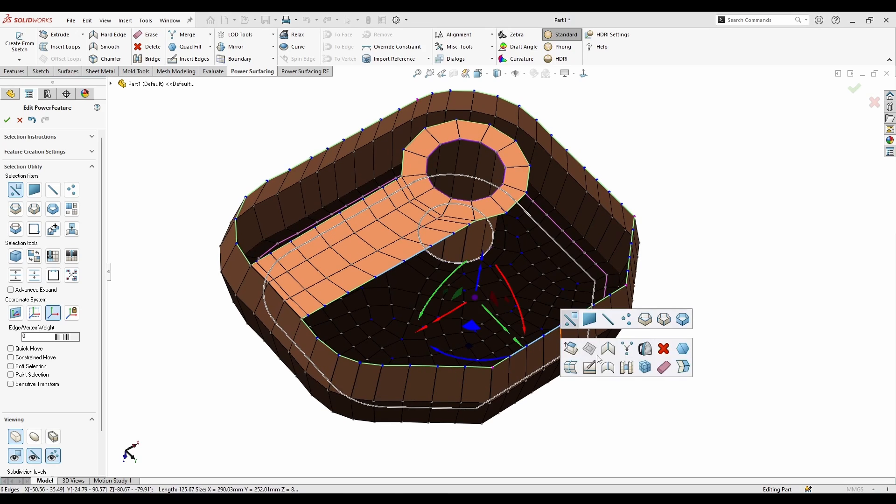
pyautogui.click(626, 366)
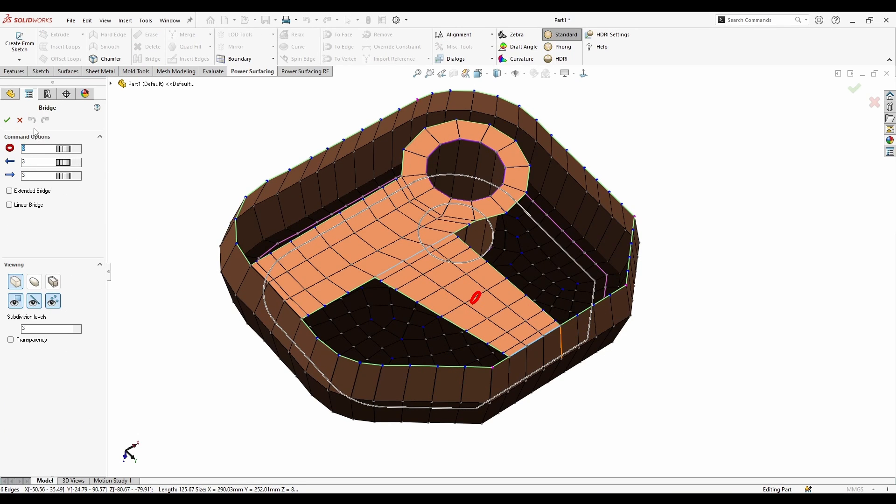
pyautogui.click(8, 121)
# - Bridge two ring edges to the two nearest outer rim edges, using 3 segments and end values of 1
pyautogui.moveTo(368, 304); pyautogui.dragTo(371, 343, button='middle')
pyautogui.click(412, 114)
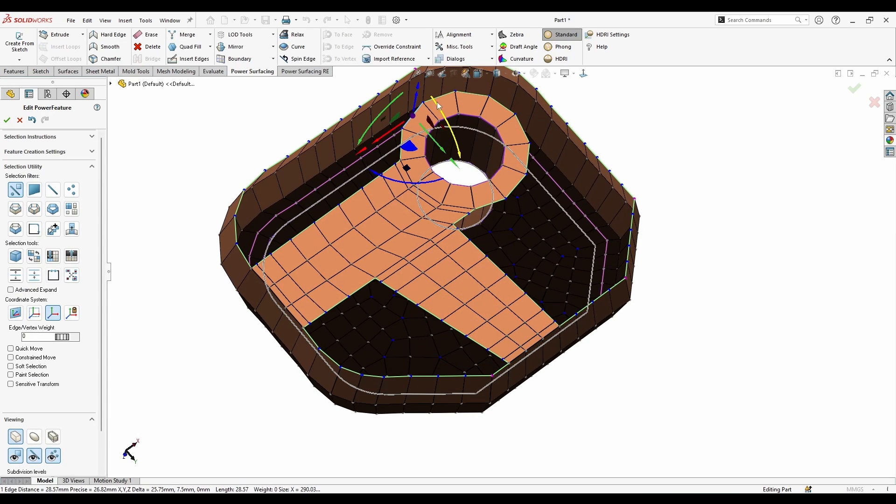
pyautogui.keyDown('ctrl'); pyautogui.click(439, 99); pyautogui.keyUp('ctrl')
pyautogui.scroll(3, 440, 101)
pyautogui.scroll(-4, 443, 173)
pyautogui.keyDown('ctrl'); pyautogui.click(412, 167); pyautogui.keyUp('ctrl')
pyautogui.keyDown('ctrl'); pyautogui.click(425, 157); pyautogui.keyUp('ctrl')
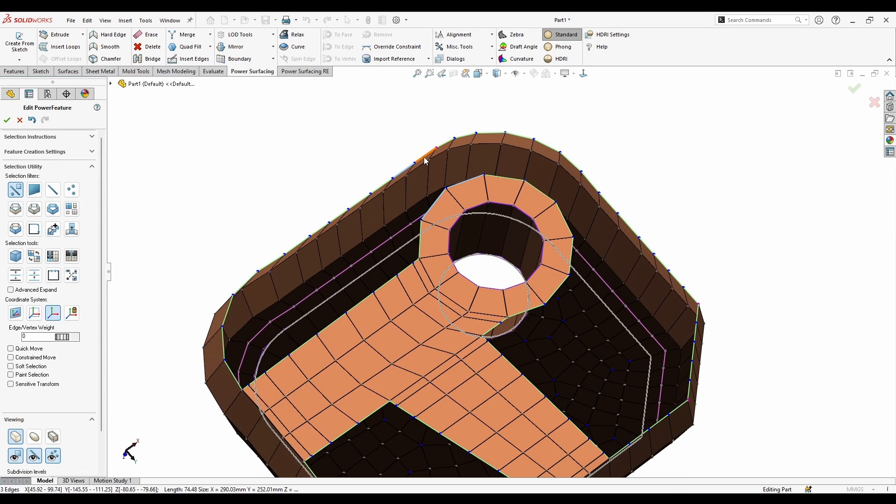
pyautogui.rightClick(427, 159)
pyautogui.click(496, 183)
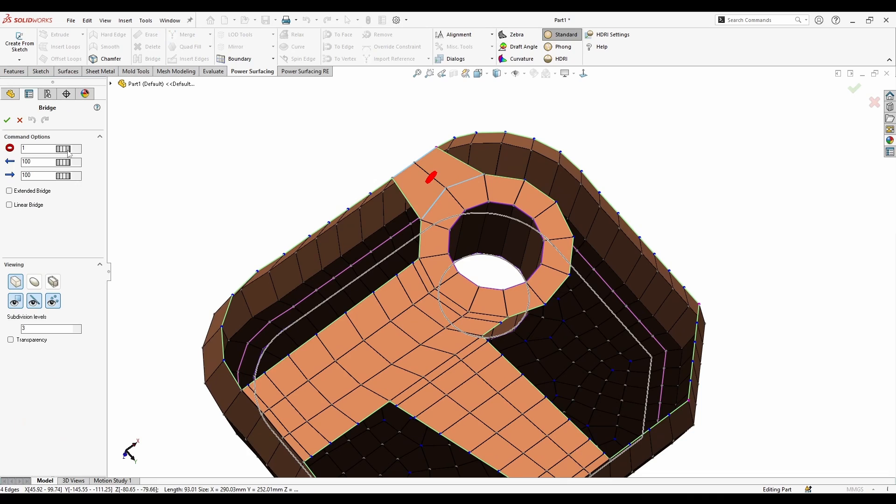
pyautogui.moveTo(68, 151); pyautogui.dragTo(83, 159)
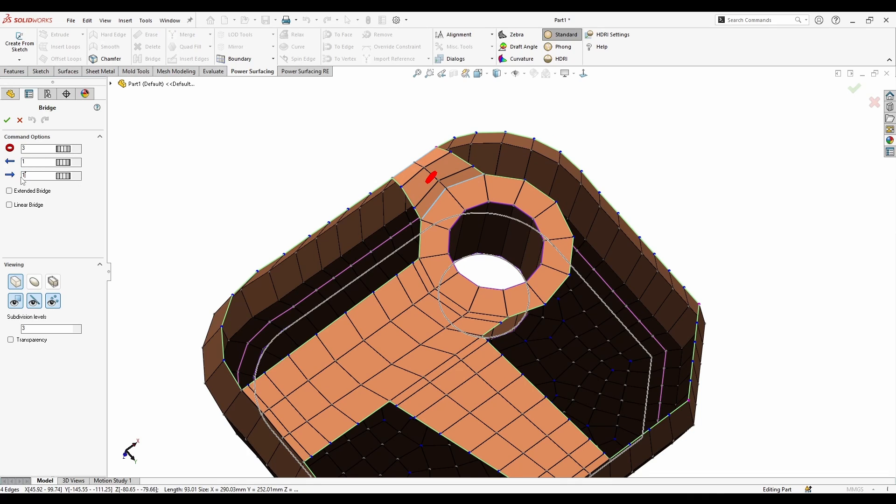
pyautogui.click(7, 120)
# - Close the three remaining openings between the bridges and the outer rim with Quad Fill
pyautogui.moveTo(584, 286); pyautogui.dragTo(710, 376, button='middle')
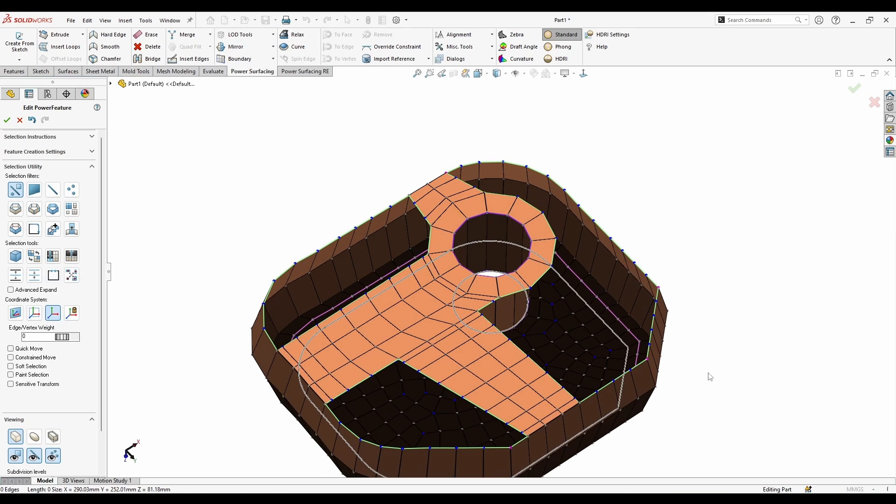
pyautogui.scroll(-2, 552, 226)
pyautogui.click(552, 226)
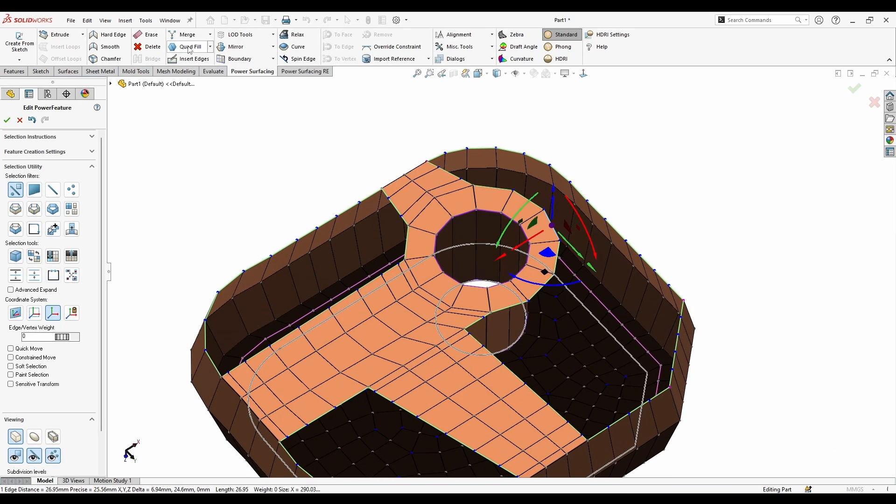
pyautogui.click(374, 288)
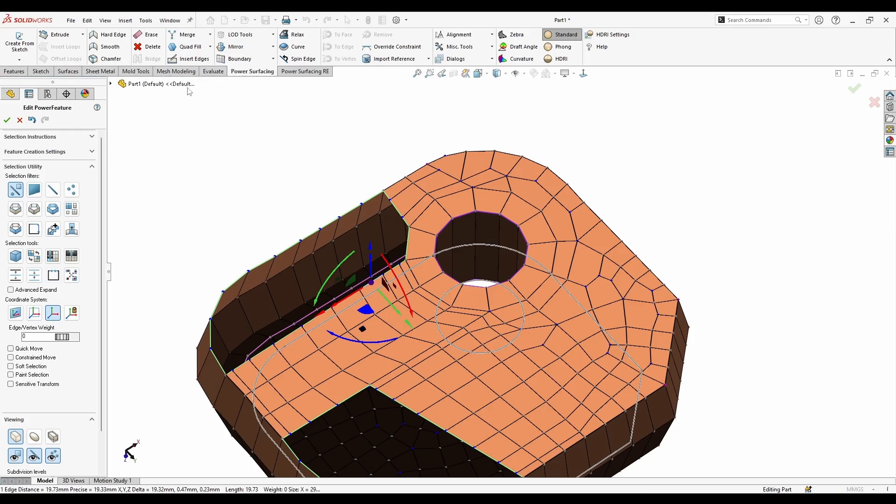
pyautogui.click(188, 50)
pyautogui.scroll(1, 402, 397)
pyautogui.click(459, 376)
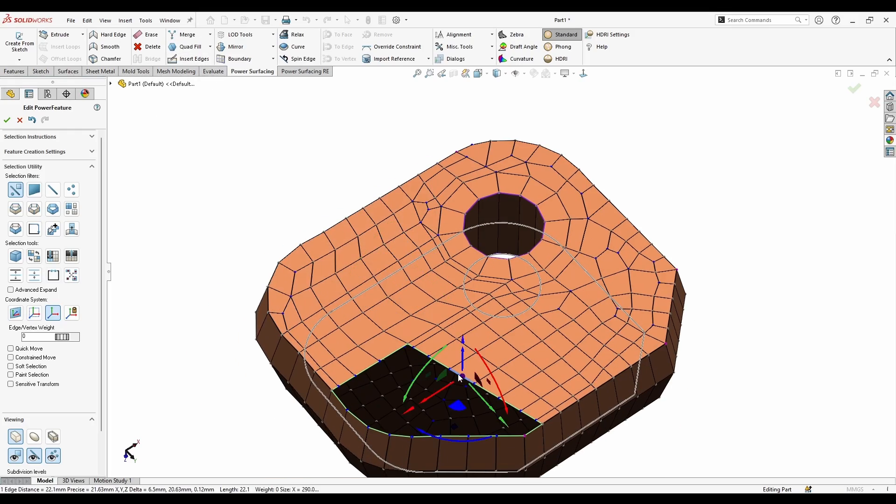
pyautogui.click(188, 46)
# - Select the outer edge loop around the newly filled bottom face and make it a hard edge
pyautogui.moveTo(270, 176); pyautogui.dragTo(512, 362, button='middle')
pyautogui.scroll(-3, 486, 227)
pyautogui.scroll(3, 519, 354)
pyautogui.rightClick(567, 258)
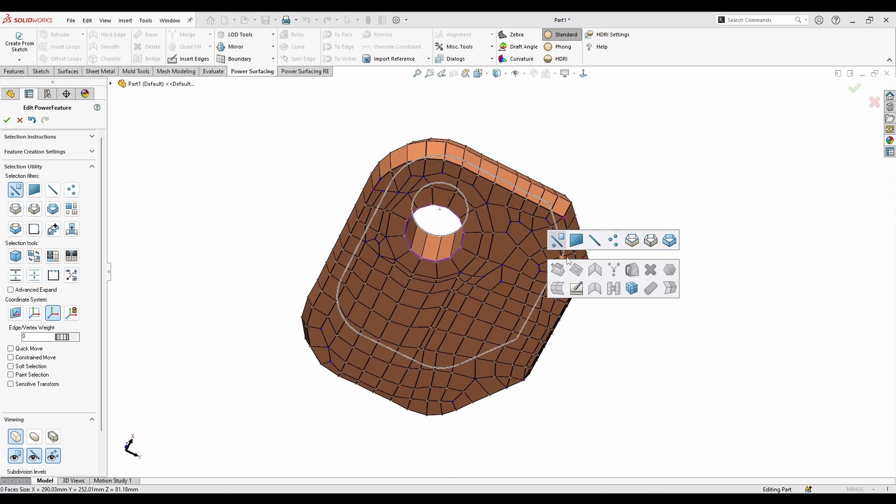
pyautogui.click(630, 241)
pyautogui.click(533, 204)
pyautogui.scroll(-2, 380, 213)
pyautogui.keyDown('ctrl'); pyautogui.click(368, 181); pyautogui.keyUp('ctrl')
pyautogui.scroll(3, 369, 182)
pyautogui.moveTo(375, 186); pyautogui.dragTo(445, 232, button='middle')
pyautogui.scroll(-3, 445, 232)
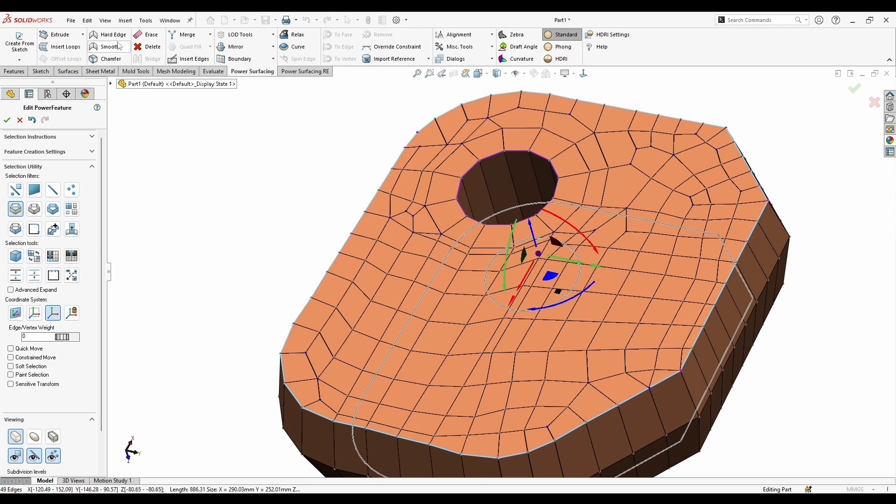
pyautogui.scroll(2, 241, 204)
pyautogui.moveTo(241, 204); pyautogui.dragTo(686, 243, button='middle')
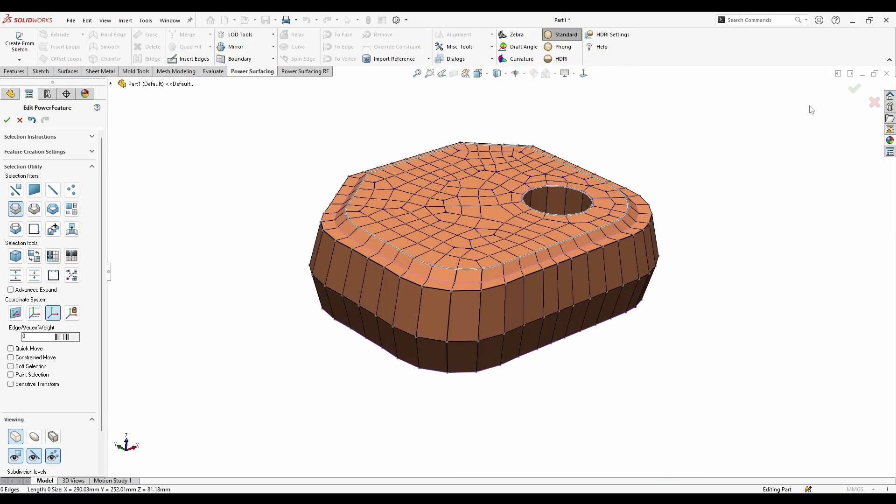
# - Accept the PowerFeature edit to rebuild the solid body, and turn on shadows in the model display
pyautogui.click(854, 88)
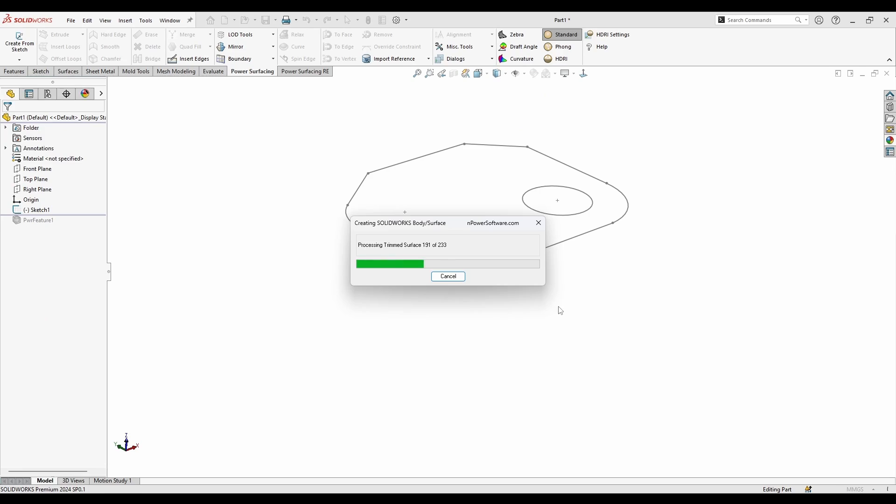
pyautogui.moveTo(618, 92); pyautogui.dragTo(443, 275, button='middle')
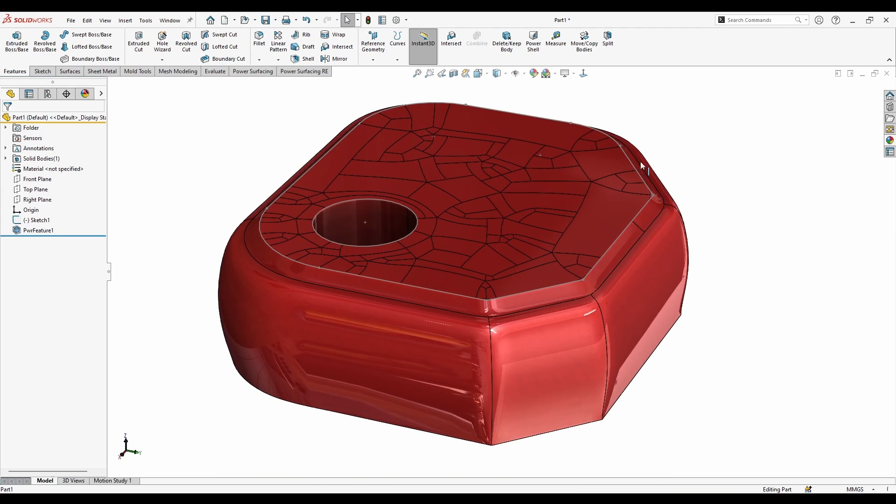
pyautogui.click(571, 75)
pyautogui.click(587, 97)
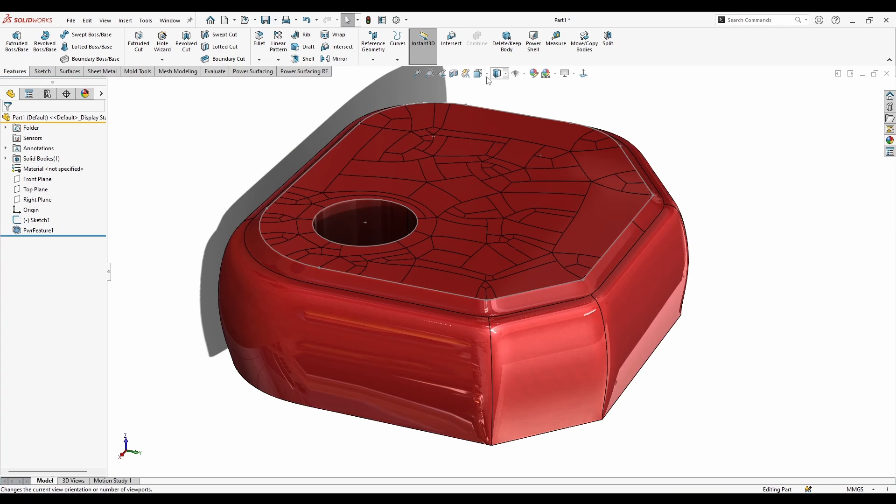
# - Examine the solid's interior in a section view based on the Top Plane, moving the cutting plane through the body
pyautogui.click(454, 75)
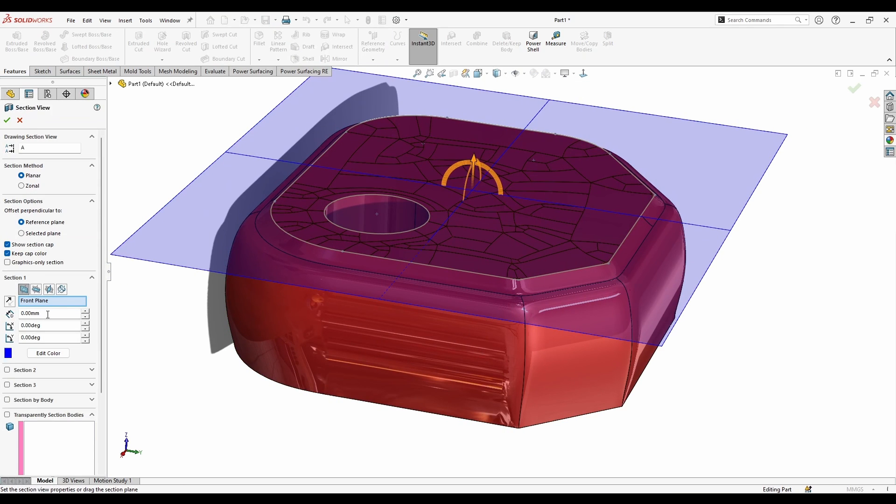
pyautogui.click(38, 291)
pyautogui.moveTo(438, 358); pyautogui.dragTo(427, 377, button='middle')
pyautogui.moveTo(529, 284); pyautogui.dragTo(330, 263)
pyautogui.click(19, 120)
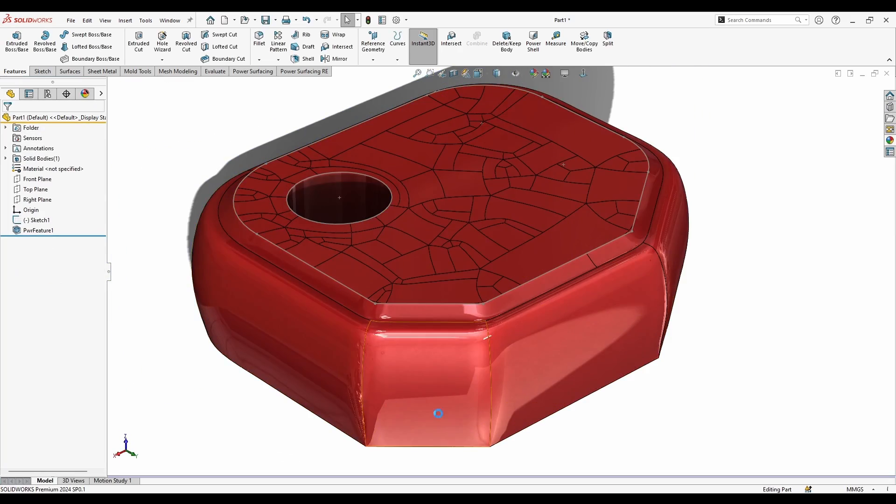
# - Start a new sketch on the Front Plane
pyautogui.click(439, 414)
pyautogui.scroll(3, 440, 414)
pyautogui.moveTo(384, 261); pyautogui.dragTo(577, 233, button='middle')
pyautogui.scroll(-2, 513, 248)
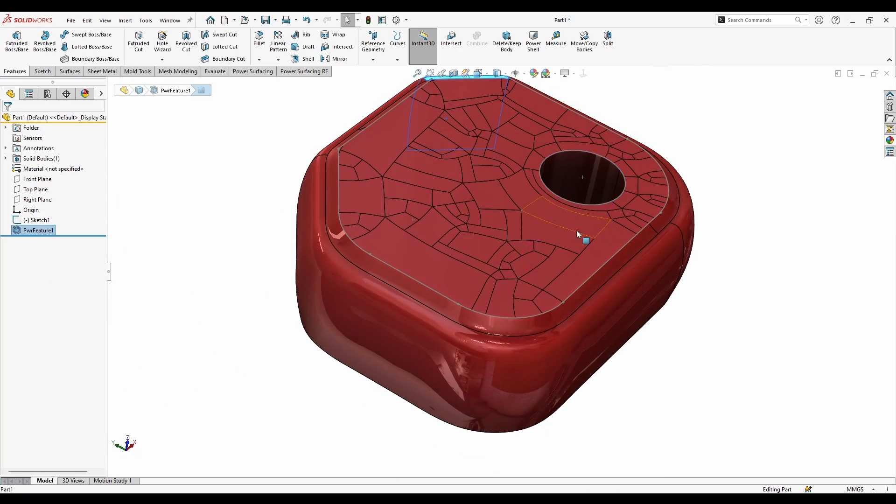
pyautogui.click(670, 332)
pyautogui.moveTo(669, 332); pyautogui.dragTo(670, 325, button='middle')
pyautogui.rightClick(30, 179)
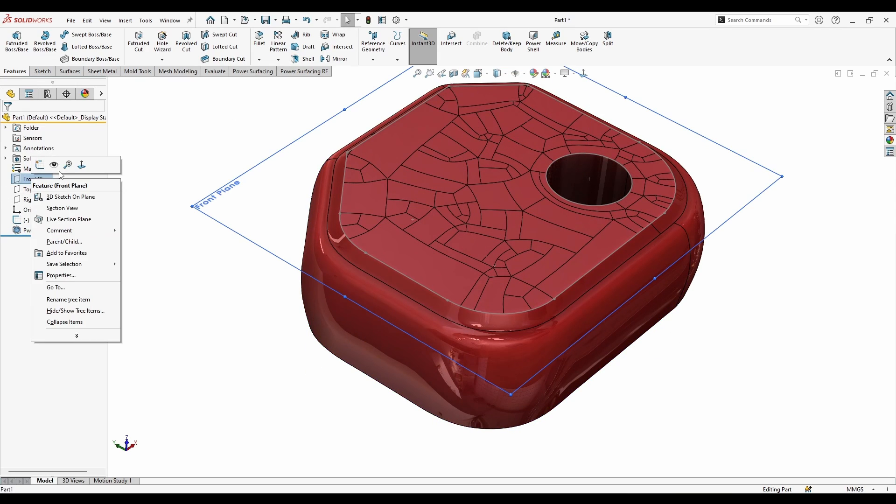
pyautogui.click(45, 161)
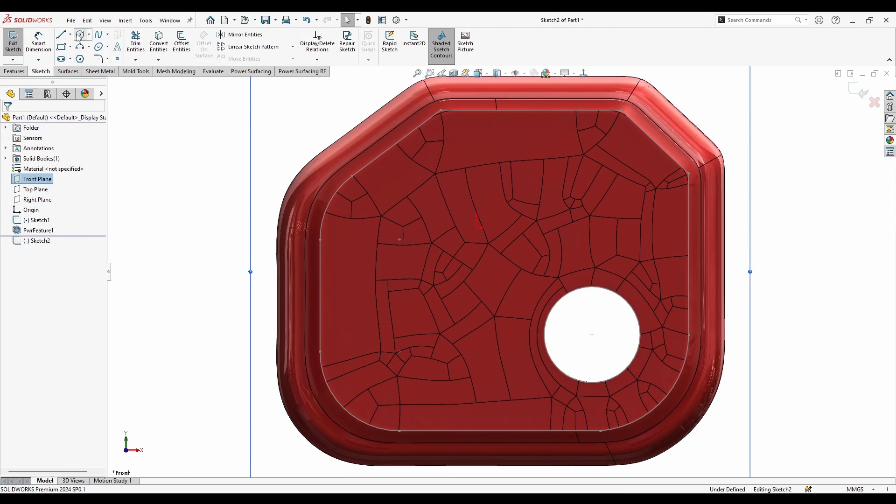
# - Sketch a circle of about 60.75 mm diameter over the existing hole, concentric with it
pyautogui.click(79, 35)
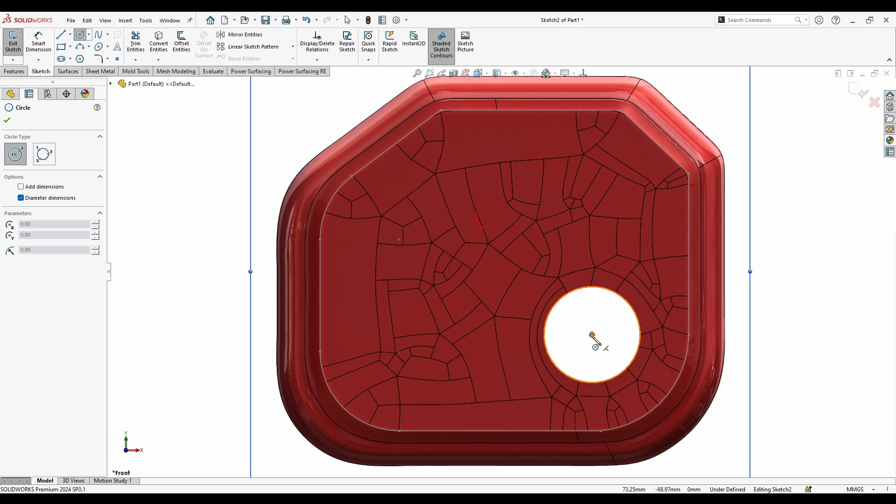
pyautogui.click(592, 335)
pyautogui.scroll(-8, 631, 321)
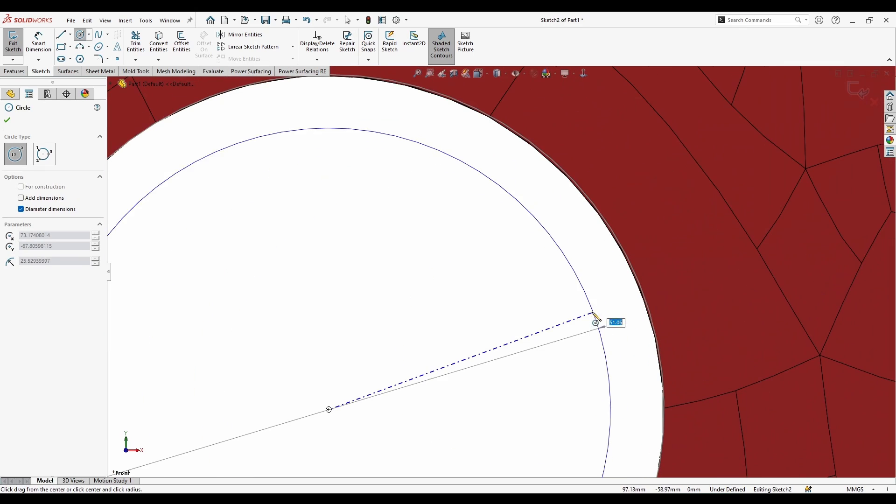
pyautogui.click(651, 306)
pyautogui.scroll(8, 651, 306)
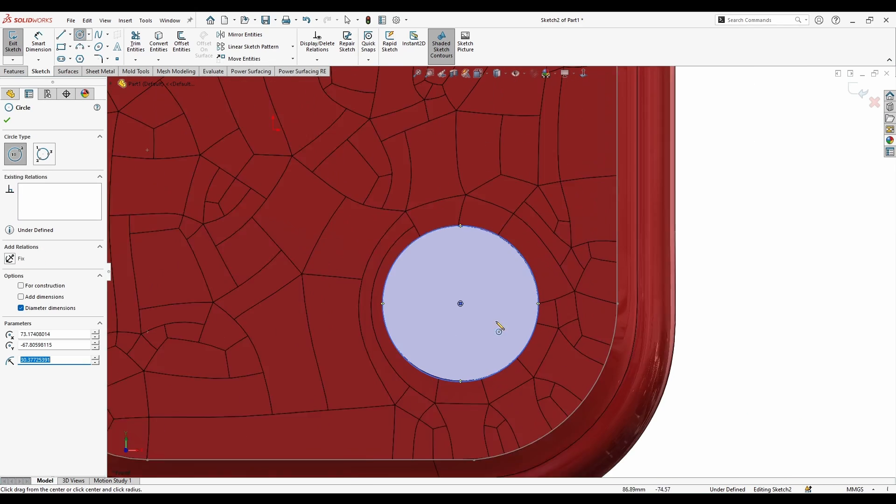
# - Dimension the circle's diameter and set it to 61 mm
pyautogui.click(481, 235)
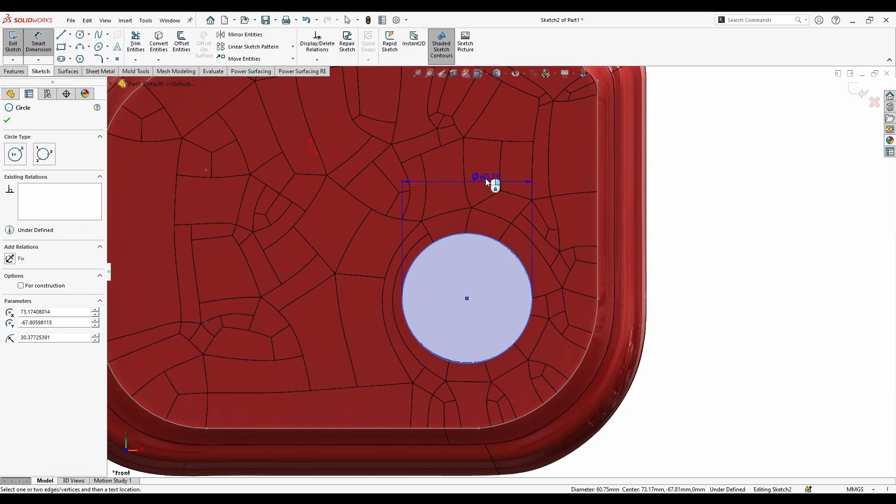
pyautogui.click(486, 177)
pyautogui.write('610')
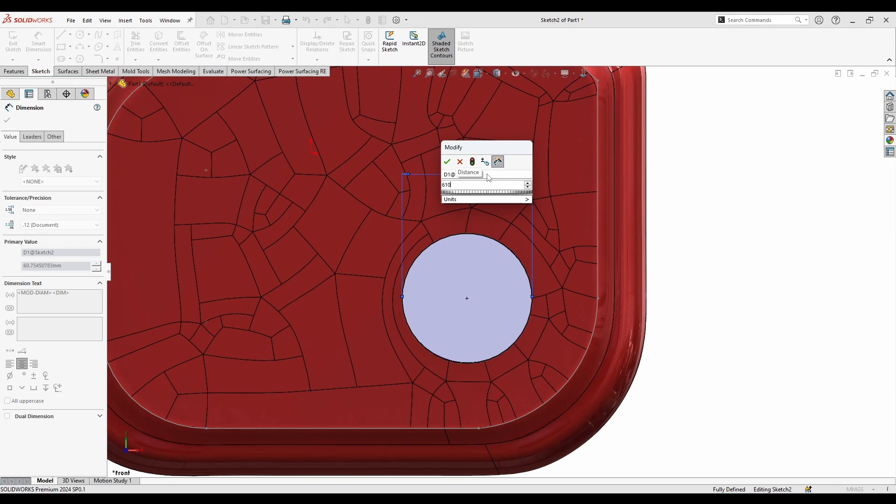
pyautogui.press('Return')
# - Cut-extrude the 61 mm circle into the solid body at the hole
pyautogui.click(17, 70)
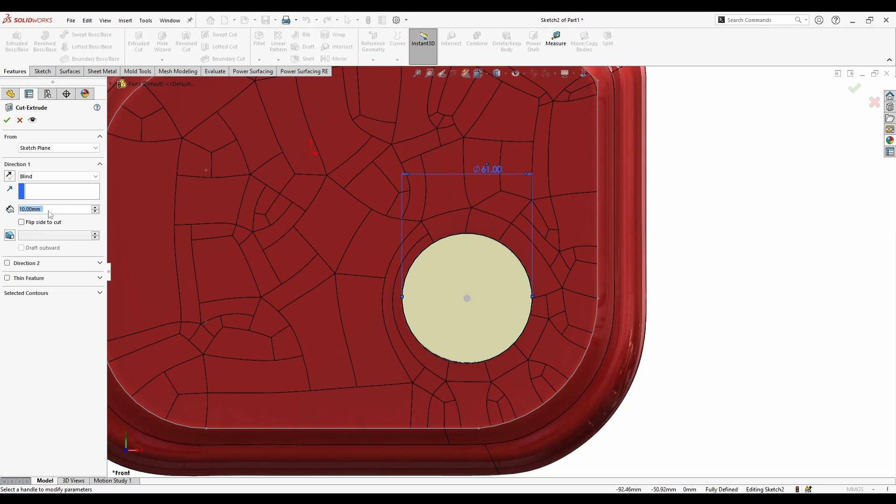
pyautogui.click(7, 119)
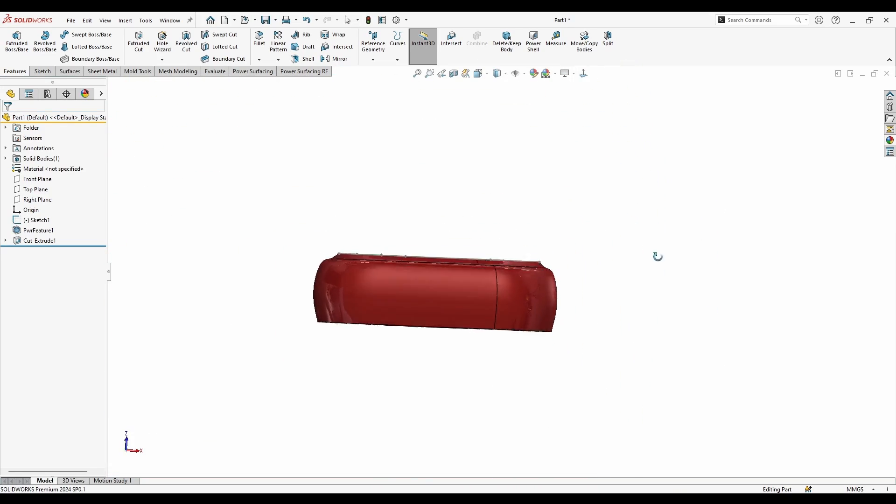
# - Examine the cut hole and its rim up close, and check the body from the front and side
pyautogui.moveTo(658, 257); pyautogui.dragTo(638, 343, button='middle')
pyautogui.moveTo(615, 287); pyautogui.dragTo(615, 382, button='middle')
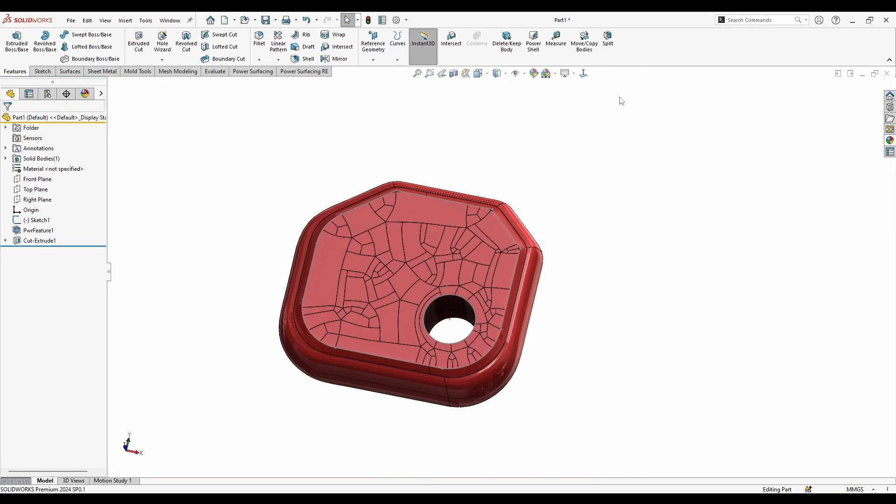
pyautogui.click(584, 74)
pyautogui.scroll(-4, 448, 343)
pyautogui.scroll(-6, 495, 252)
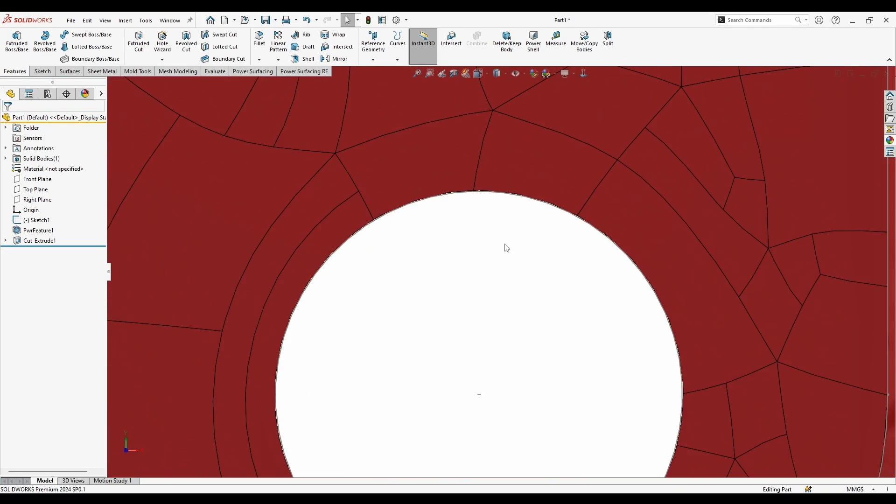
pyautogui.scroll(8, 500, 273)
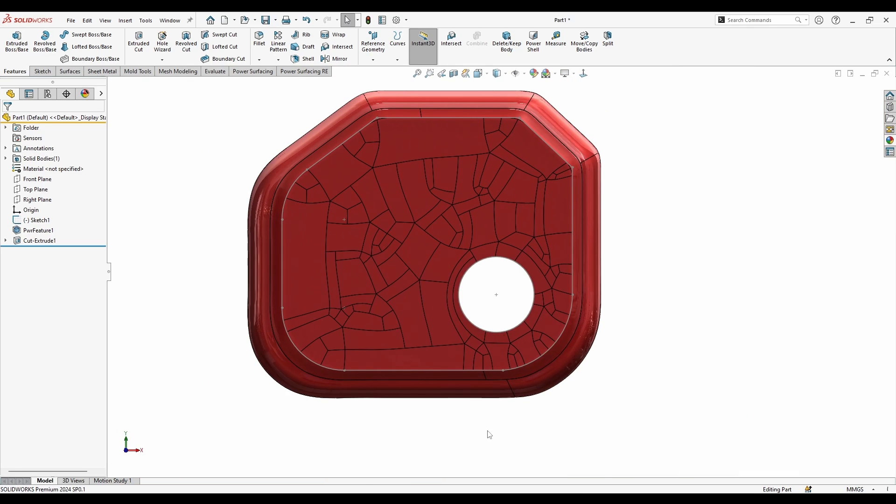
pyautogui.moveTo(490, 304); pyautogui.dragTo(537, 159, button='middle')
pyautogui.click(584, 73)
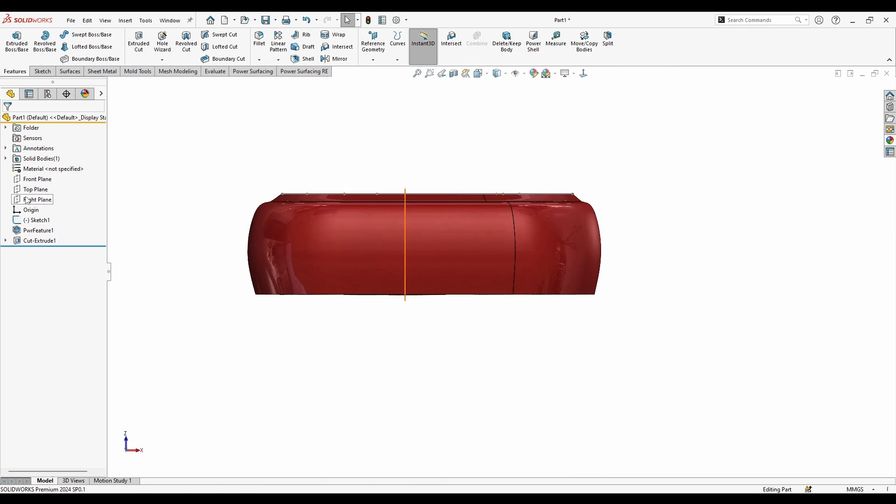
# - Sketch a corner rectangle about 82 by 84 mm on the Top Plane, overlapping the body and extending past its closed bottom
pyautogui.rightClick(30, 188)
pyautogui.click(37, 174)
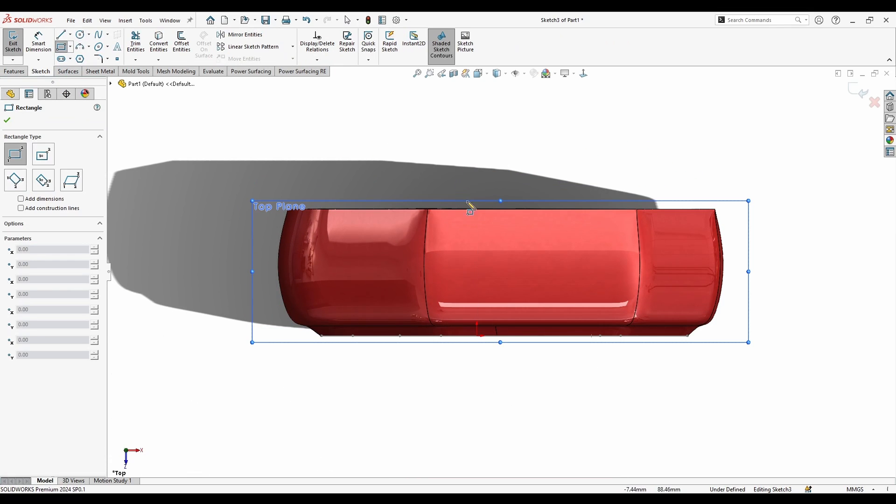
pyautogui.moveTo(468, 203); pyautogui.dragTo(491, 160, button='middle')
pyautogui.click(583, 73)
pyautogui.click(524, 305)
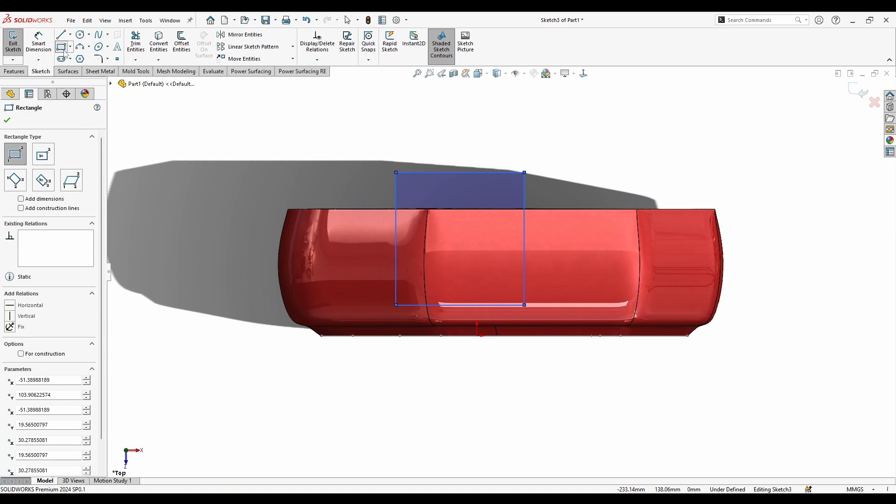
# - Round the rectangle's two corners inside the body with 23 mm sketch fillets
pyautogui.click(98, 59)
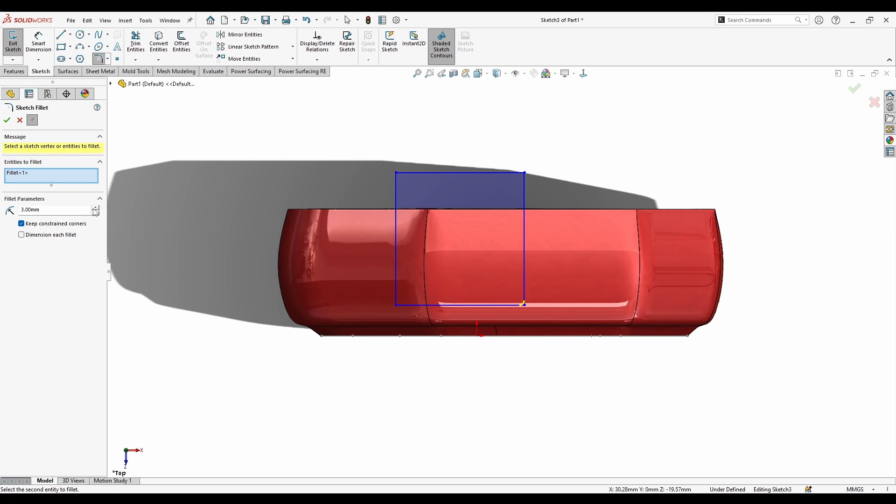
pyautogui.click(400, 304)
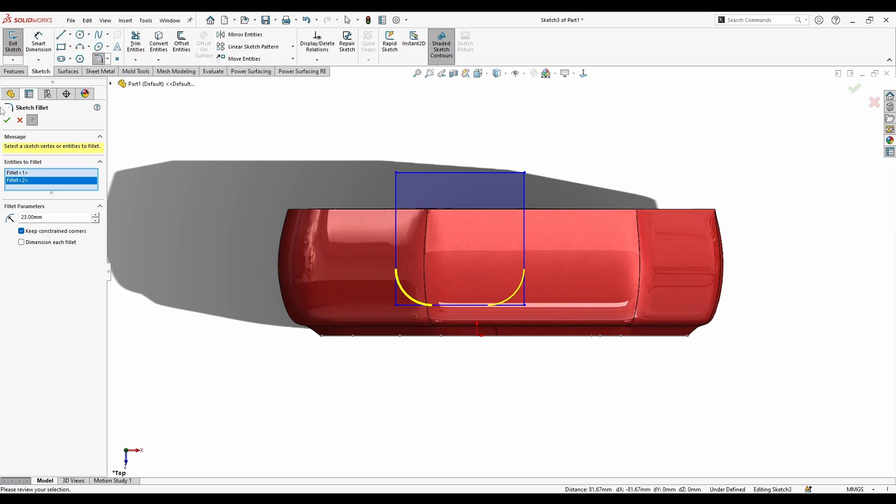
pyautogui.click(7, 120)
pyautogui.click(14, 71)
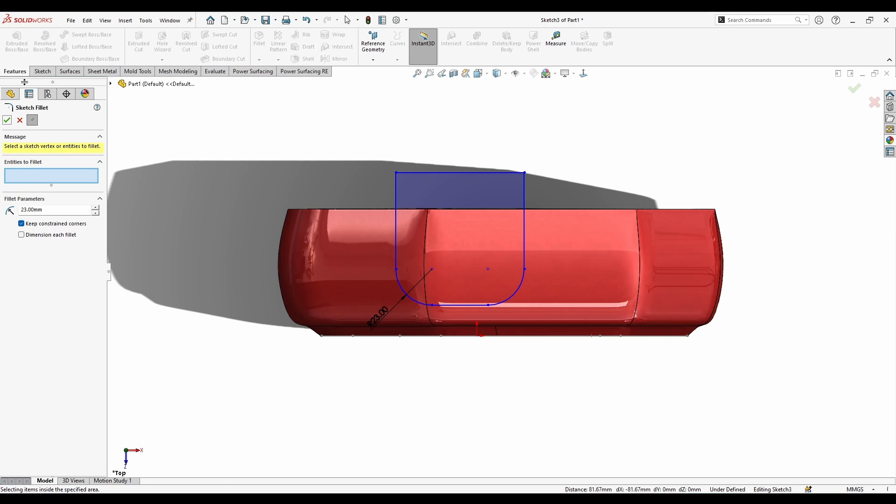
pyautogui.click(9, 120)
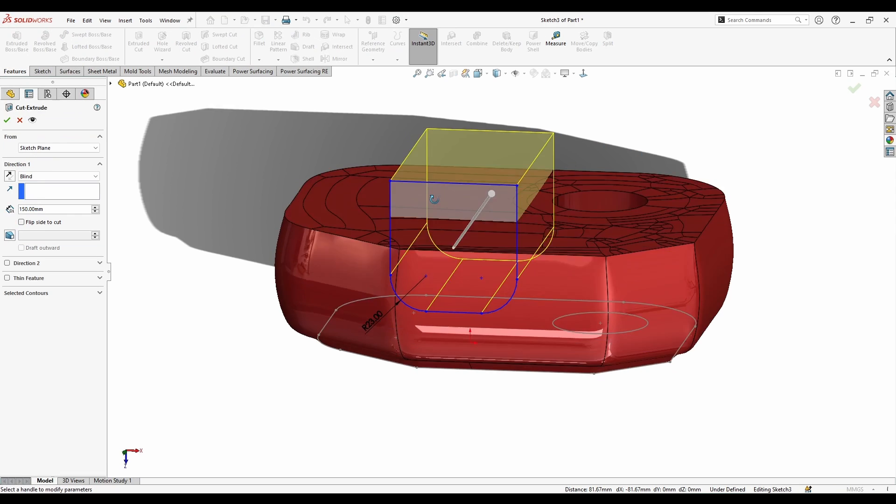
# - Cut-extrude the rounded rectangle Through All to make a channel across the body's bottom
pyautogui.click(60, 191)
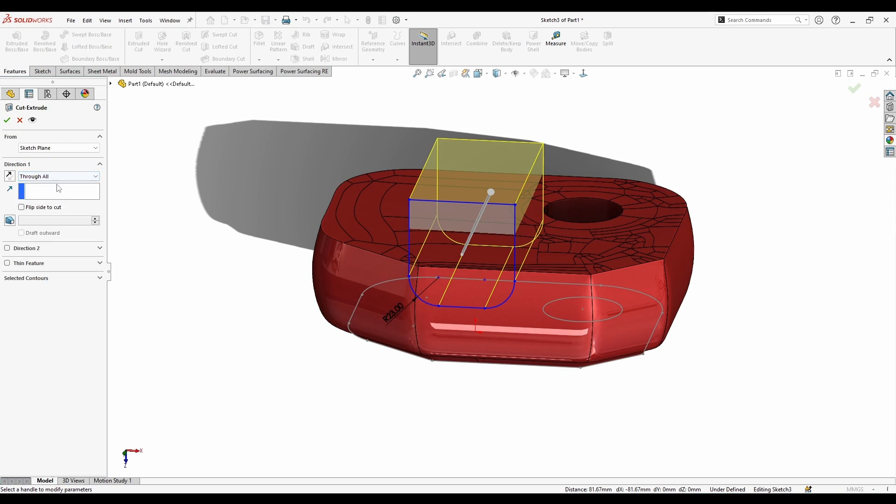
pyautogui.click(59, 176)
pyautogui.click(42, 197)
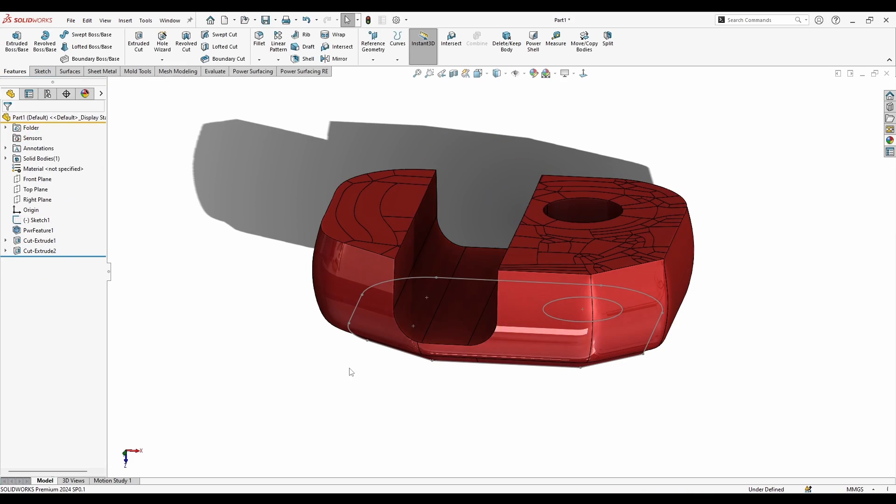
# - Examine the channel and hole cuts in the solid body from several angles
pyautogui.moveTo(350, 372); pyautogui.dragTo(467, 401, button='middle')
pyautogui.moveTo(646, 427); pyautogui.dragTo(609, 375, button='middle')
pyautogui.scroll(-6, 606, 384)
pyautogui.moveTo(500, 330); pyautogui.dragTo(542, 345, button='middle')
pyautogui.moveTo(637, 358); pyautogui.dragTo(770, 322, button='middle')
pyautogui.scroll(-1, 491, 339)
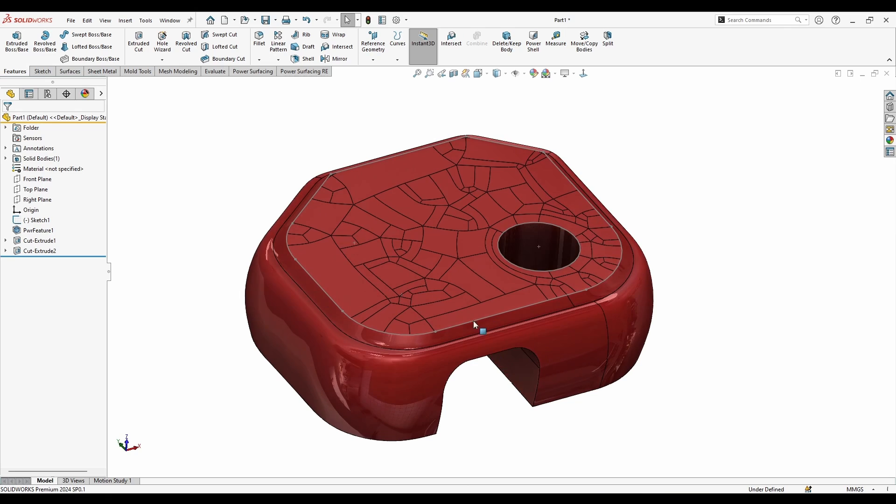
pyautogui.scroll(-1, 456, 266)
pyautogui.moveTo(455, 264); pyautogui.dragTo(448, 231, button='middle')
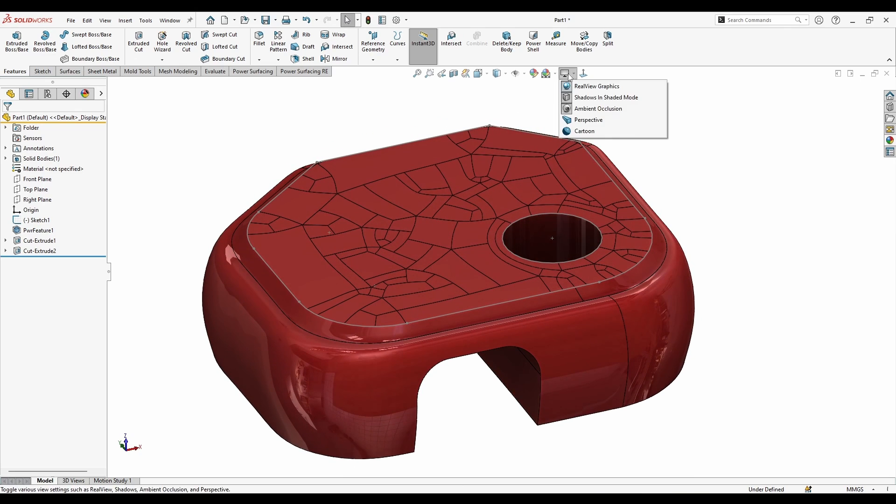
# - Turn on the perspective view and display the model shaded without edges
pyautogui.click(574, 121)
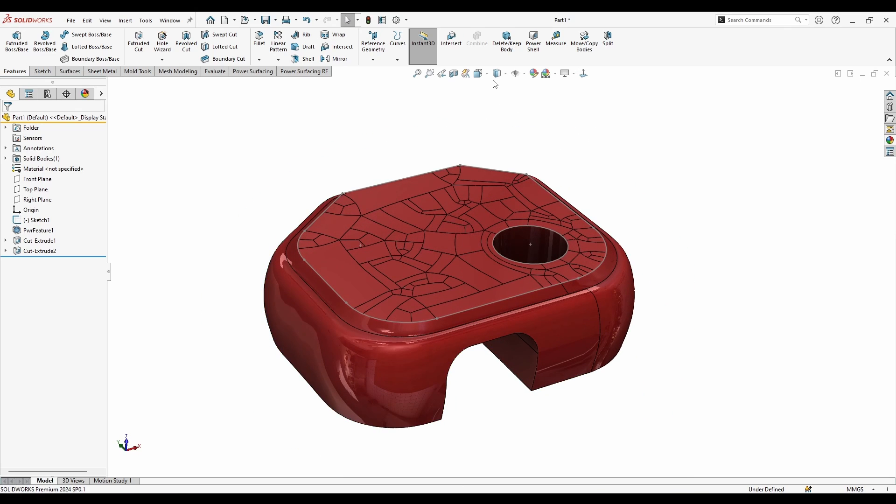
pyautogui.click(498, 77)
pyautogui.click(499, 97)
pyautogui.moveTo(267, 186); pyautogui.dragTo(276, 221, button='middle')
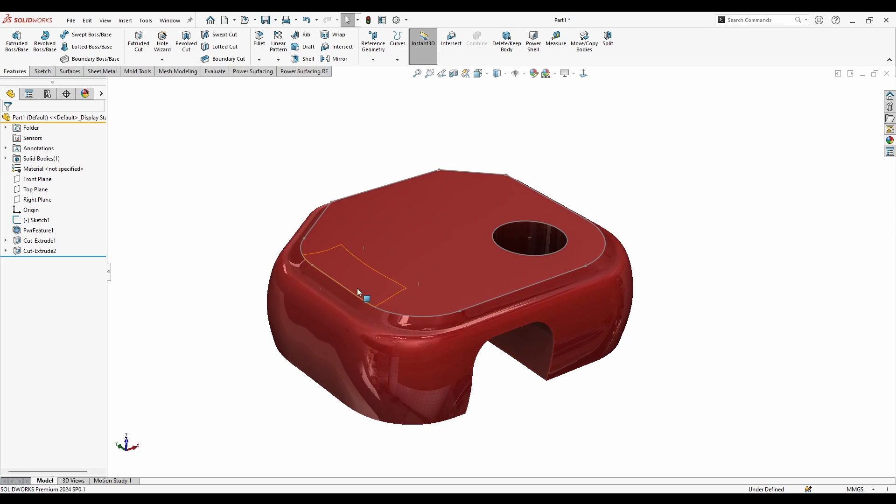
pyautogui.moveTo(542, 414); pyautogui.dragTo(677, 310, button='middle')
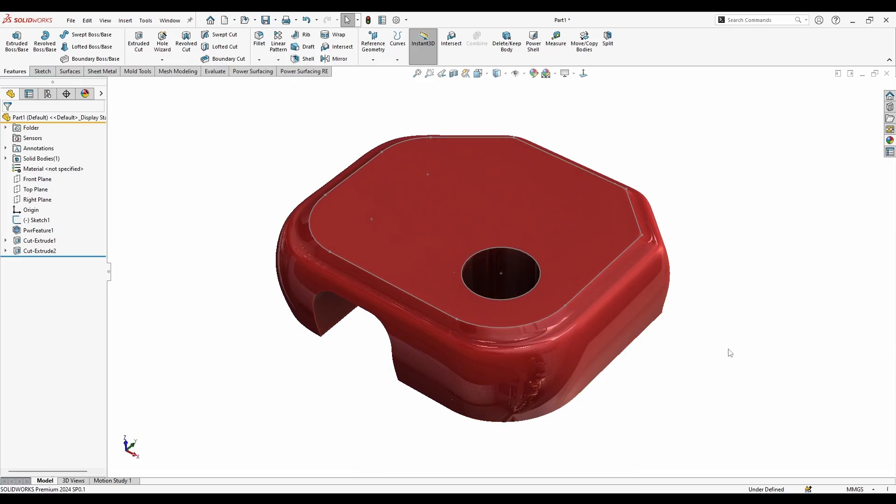